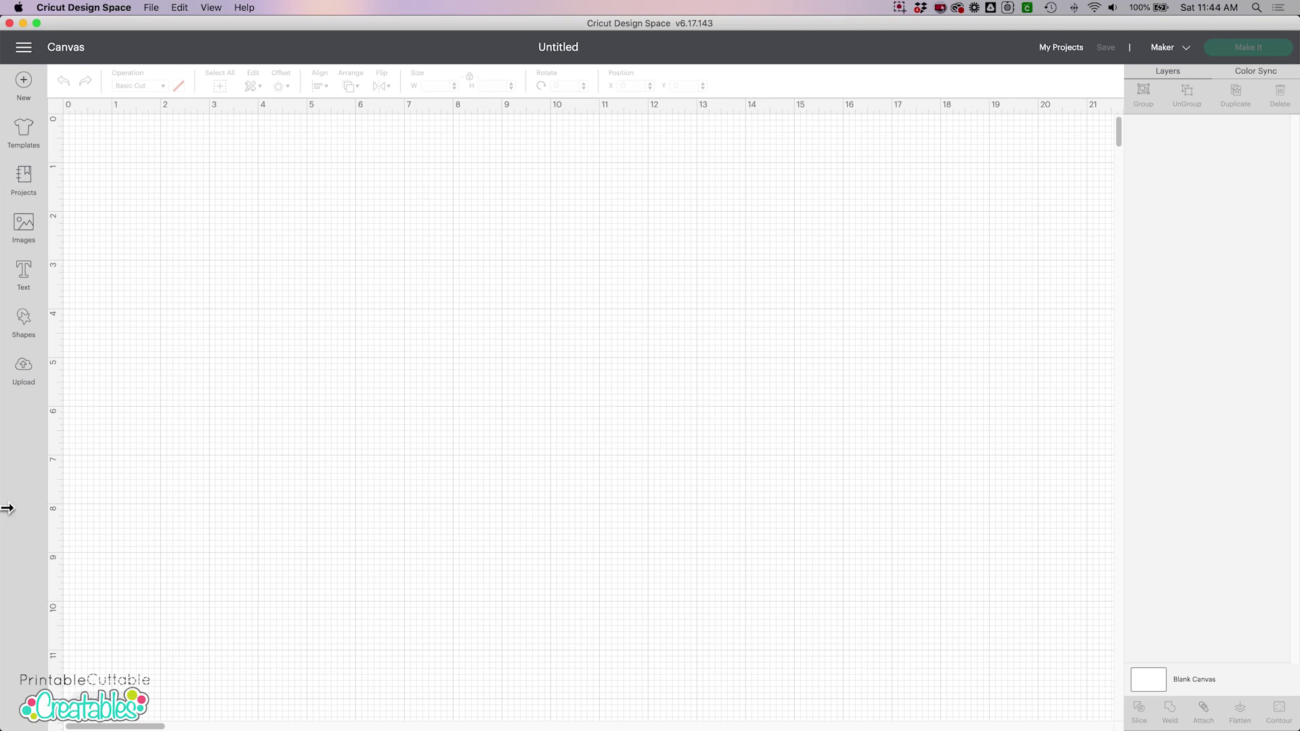
Step: Start an image upload and browse the Valentine project's SVG Cricut Joy, Draw w-Pen and Print-Cut folders
{"action": "left_click", "coordinate": [27, 380]}
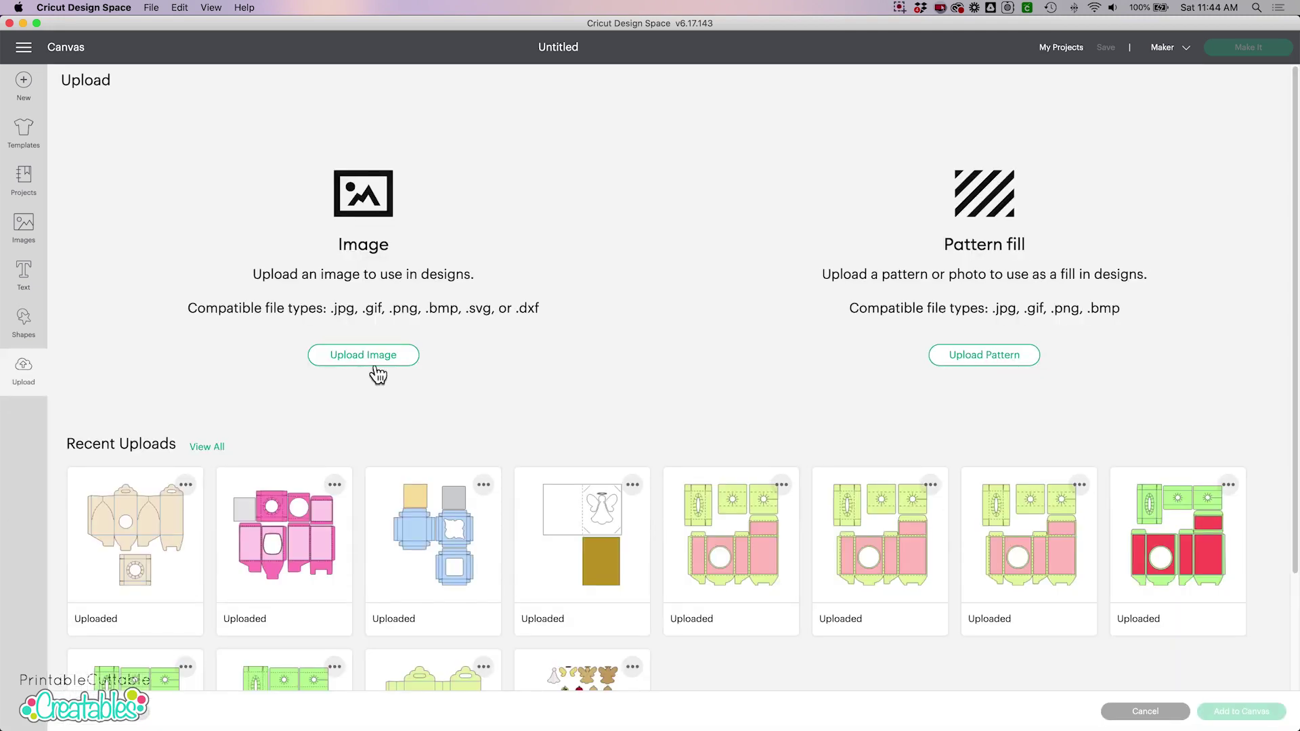
{"action": "left_click", "coordinate": [369, 356]}
{"action": "left_click", "coordinate": [651, 380]}
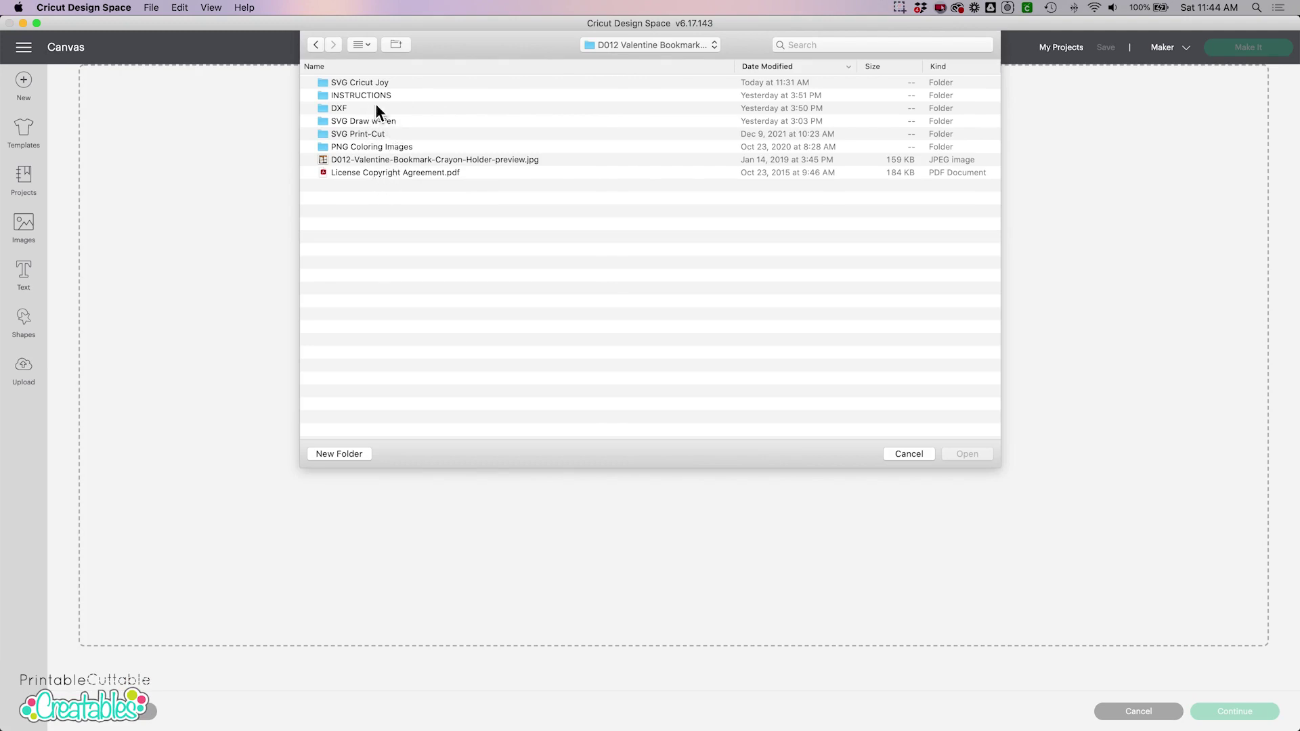
{"action": "left_click", "coordinate": [352, 83]}
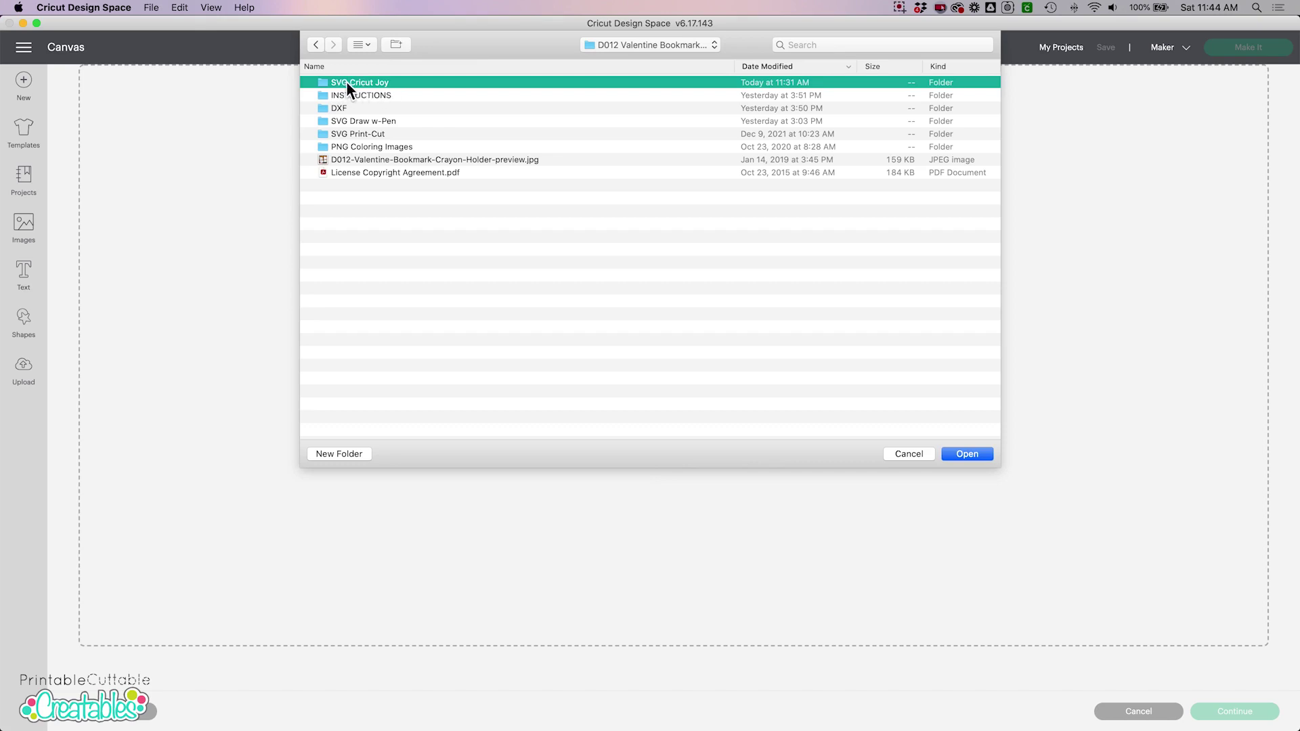
{"action": "left_click", "coordinate": [342, 124]}
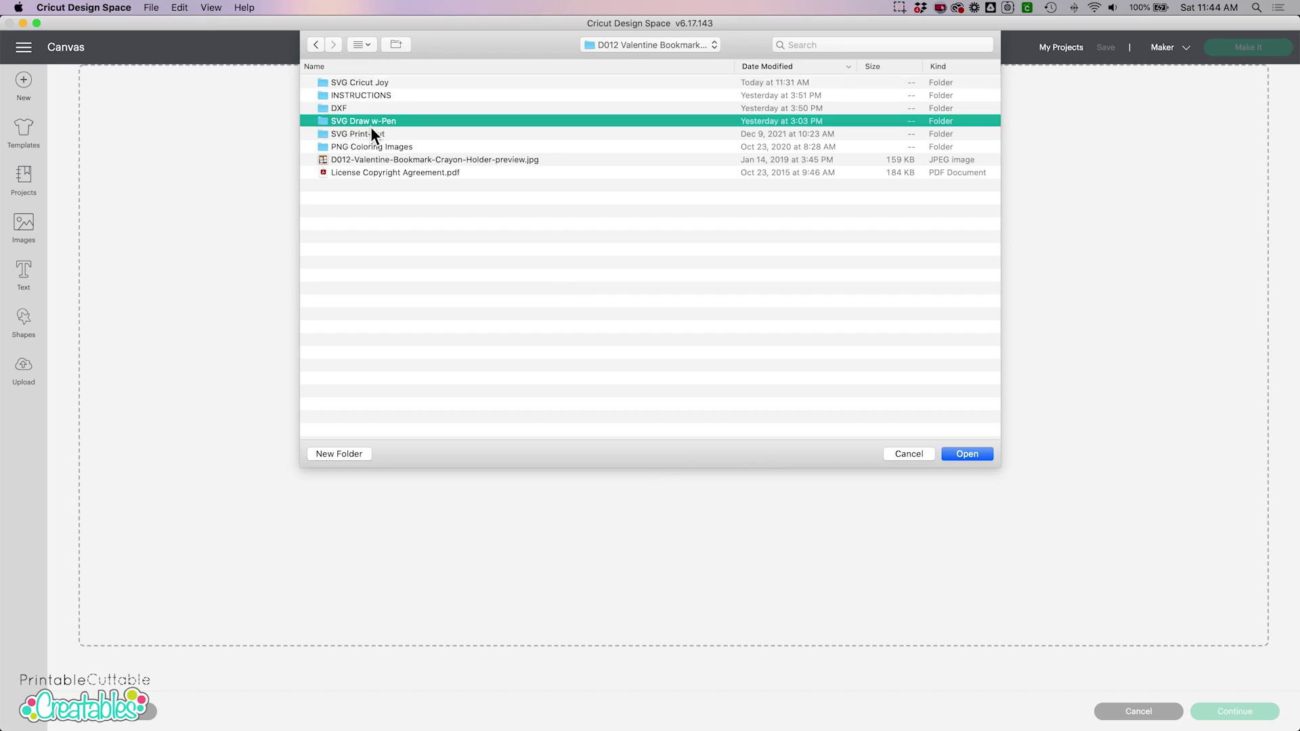
{"action": "left_click", "coordinate": [365, 138]}
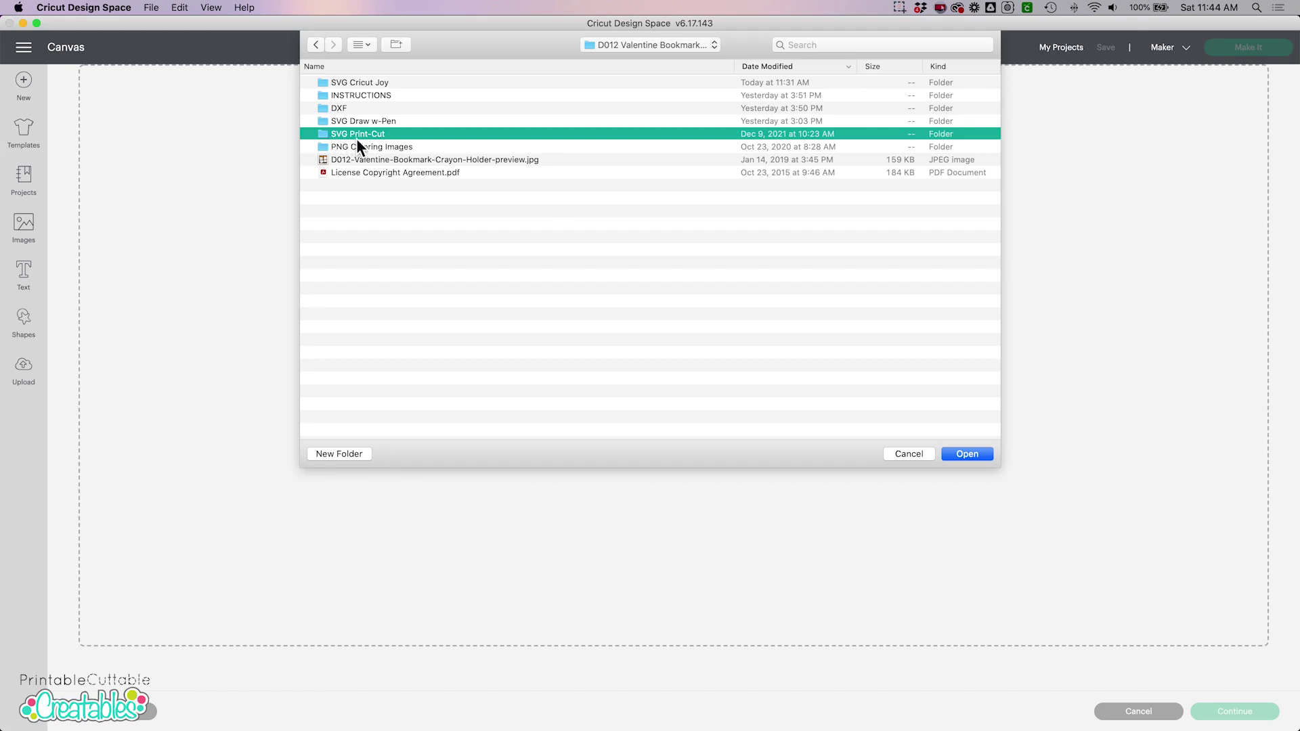
{"action": "left_click", "coordinate": [330, 124]}
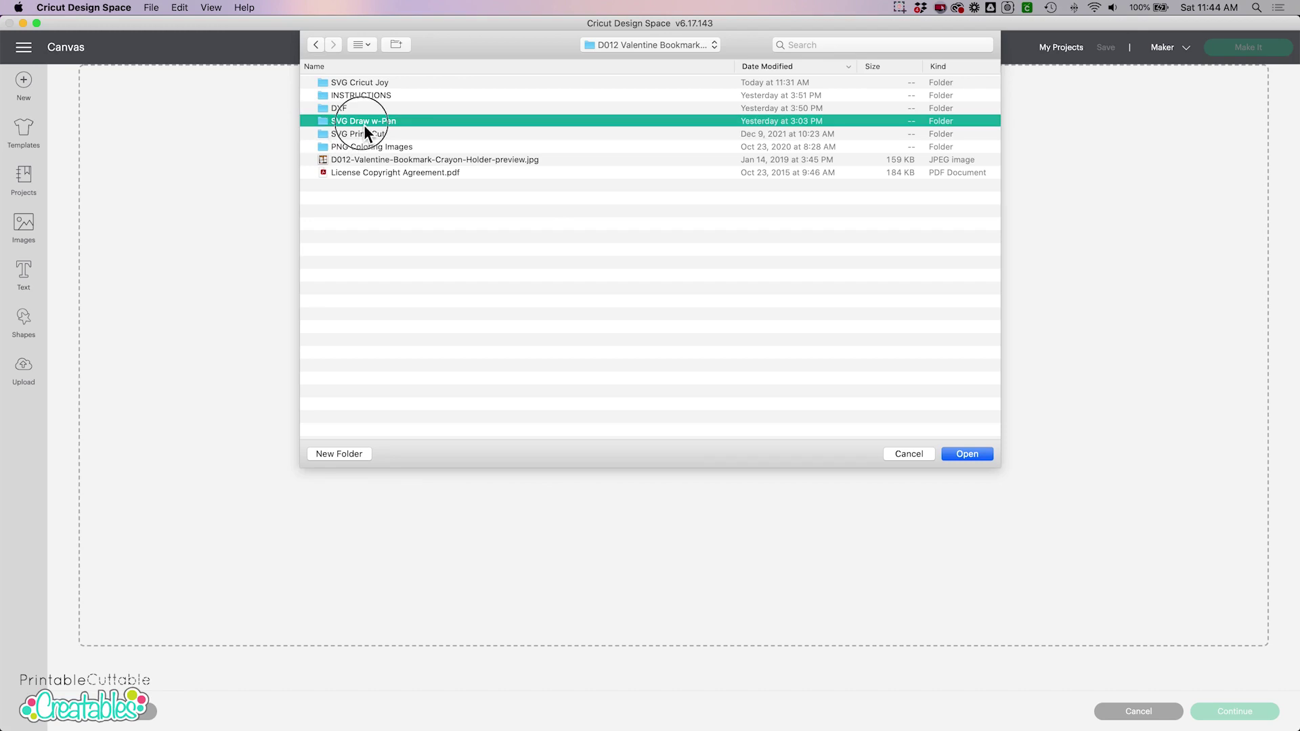
Step: From SVG Draw w-Pen, open 'Valentine Crayon Holder 4 Hole Dashed Score SVG.svg' for upload
{"action": "double_click", "coordinate": [363, 125]}
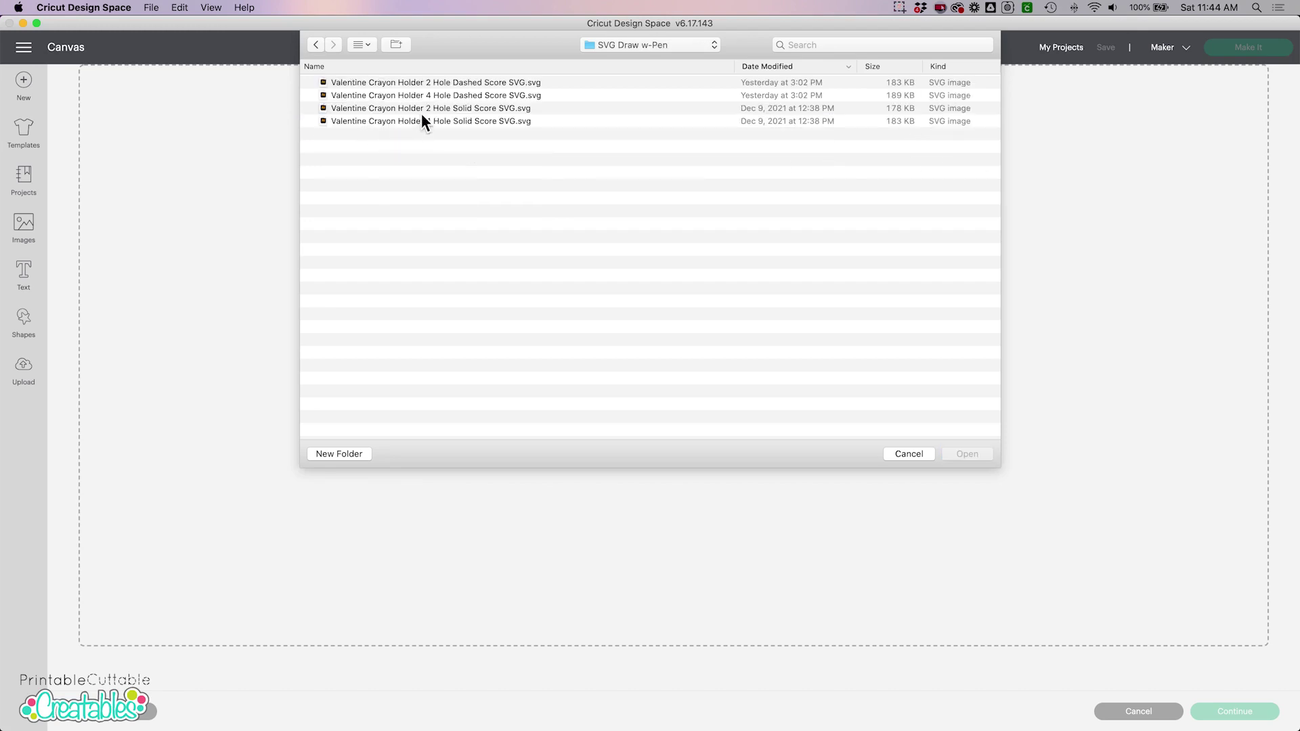
{"action": "left_click", "coordinate": [423, 84]}
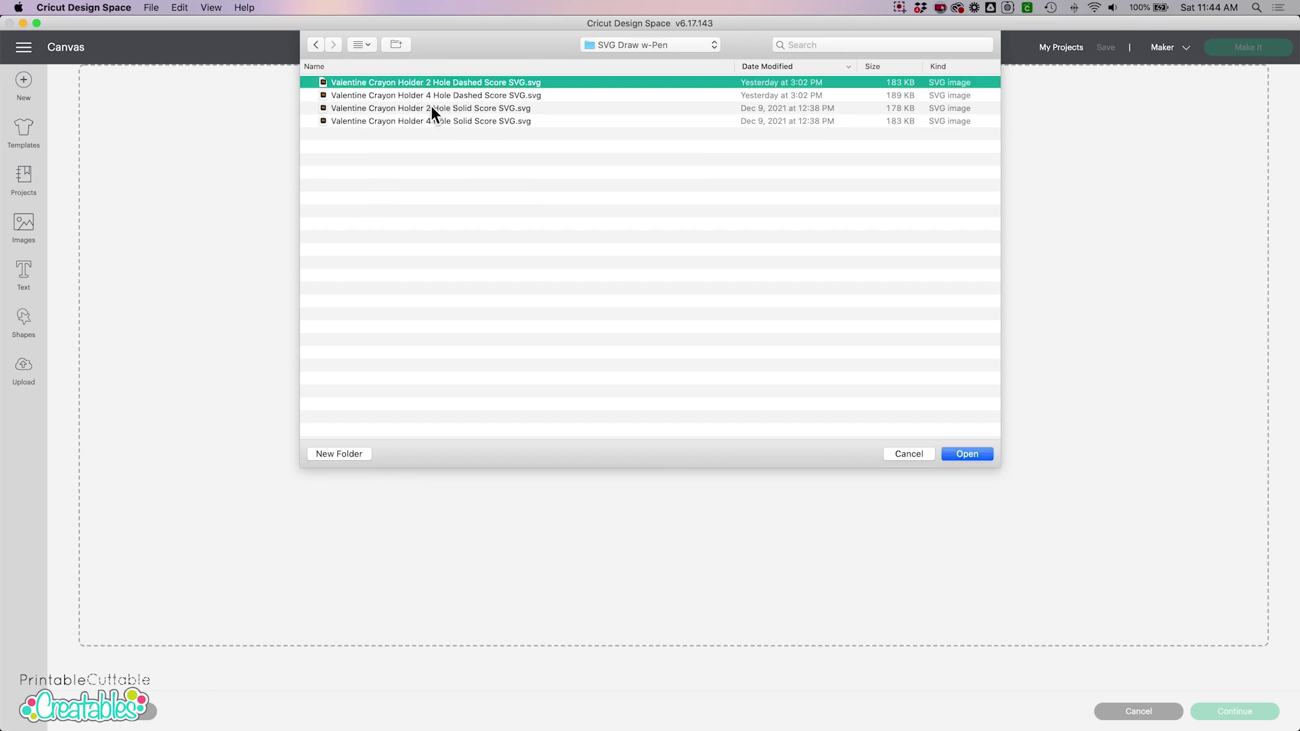
{"action": "left_click", "coordinate": [468, 110]}
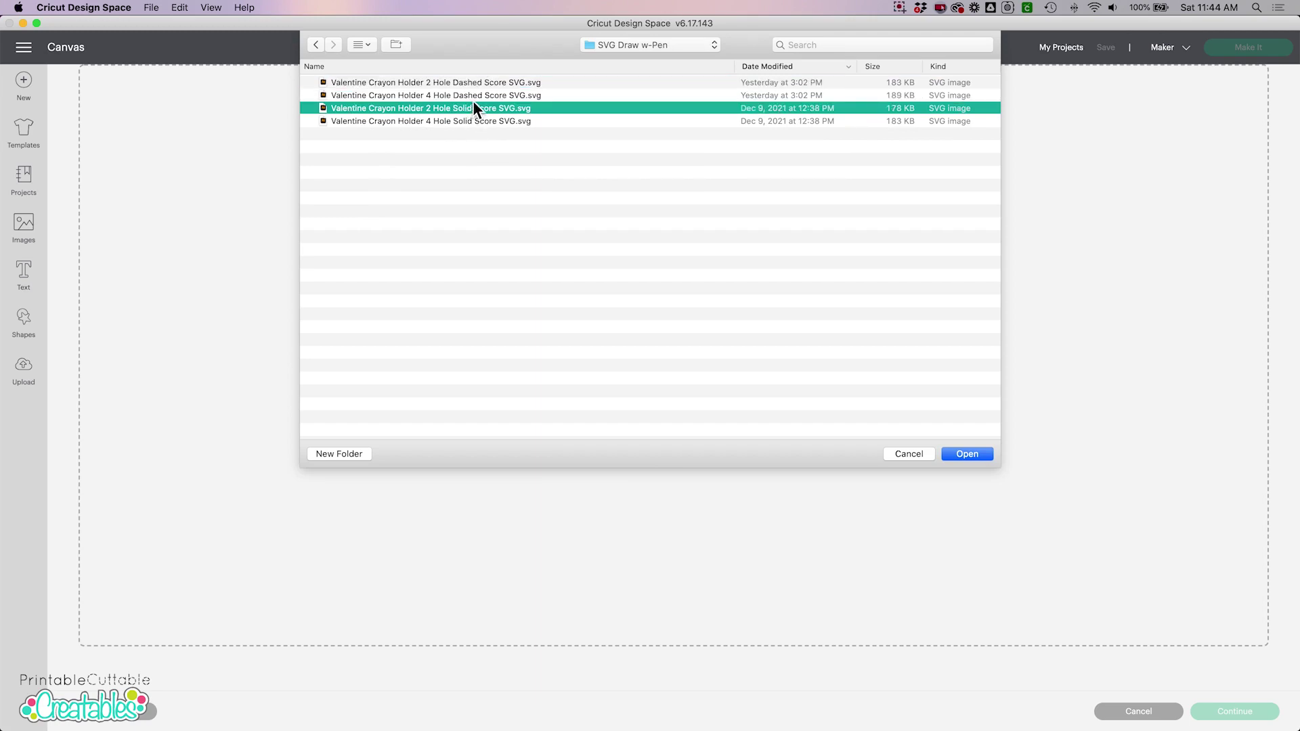
{"action": "left_click", "coordinate": [476, 96]}
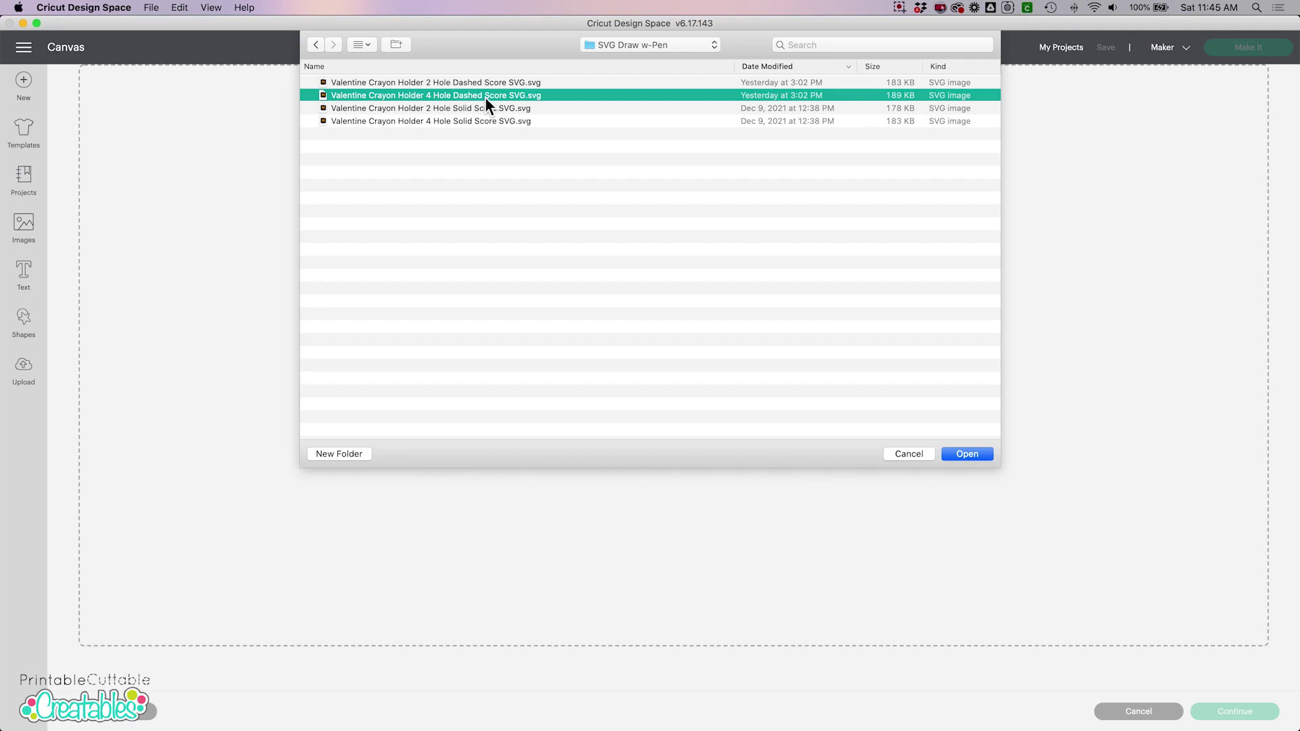
{"action": "left_click", "coordinate": [967, 453]}
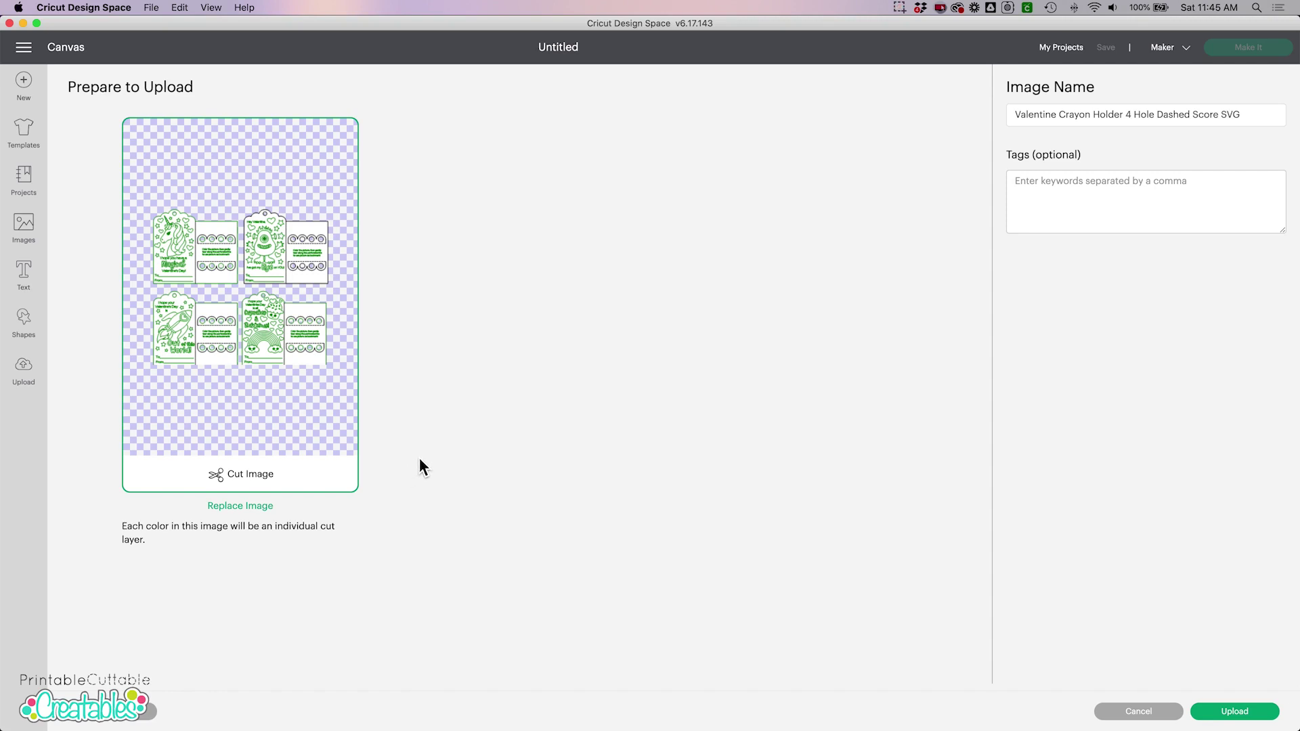
Step: Upload the crayon holder image and add it from Recent Uploads to the canvas
{"action": "left_click", "coordinate": [1201, 709]}
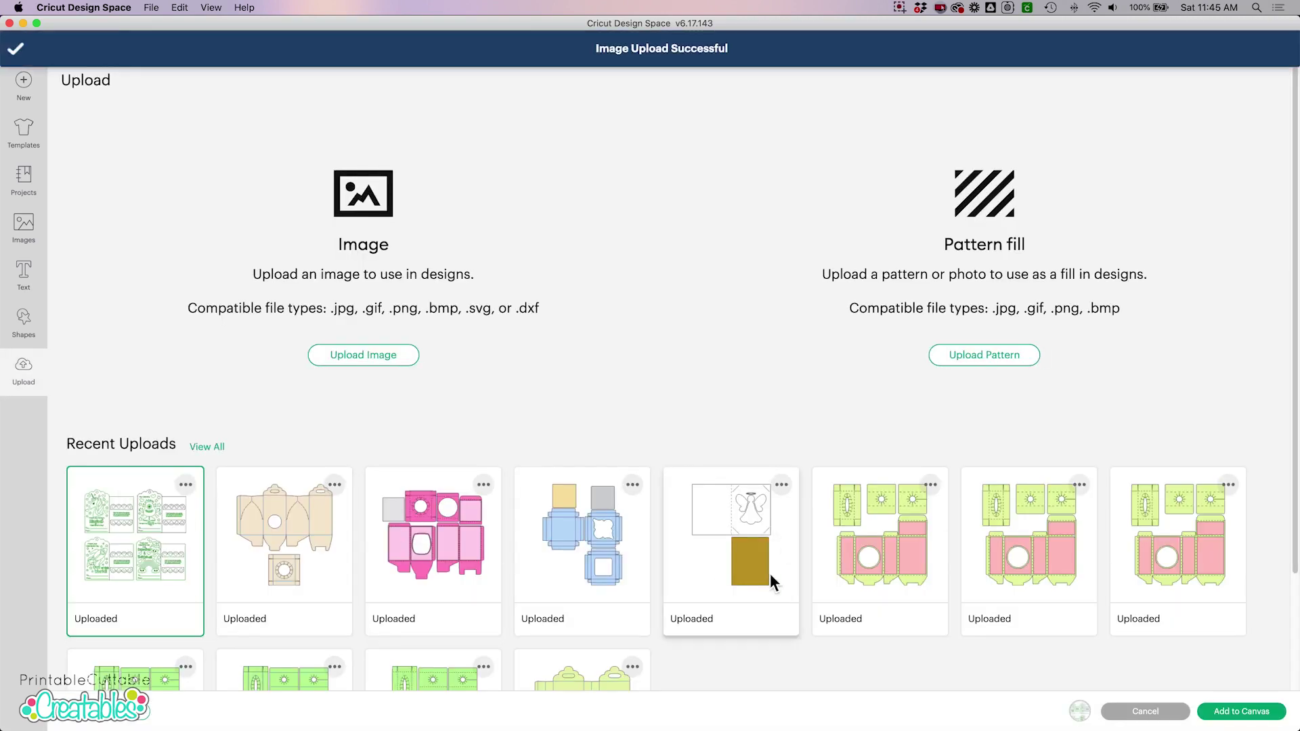
{"action": "left_click", "coordinate": [1242, 710]}
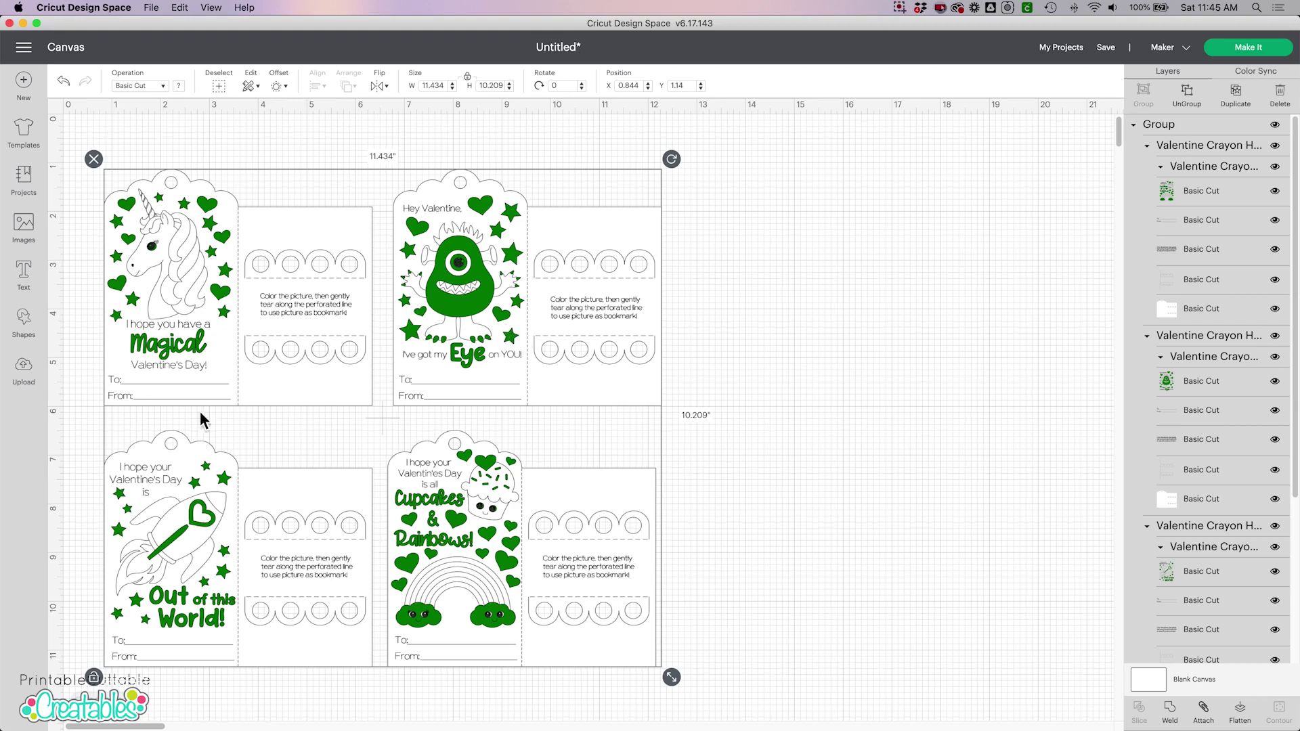
Step: Ungroup the crayon holder into four cards and select every card's coloring artwork in Layers
{"action": "right_click", "coordinate": [486, 287]}
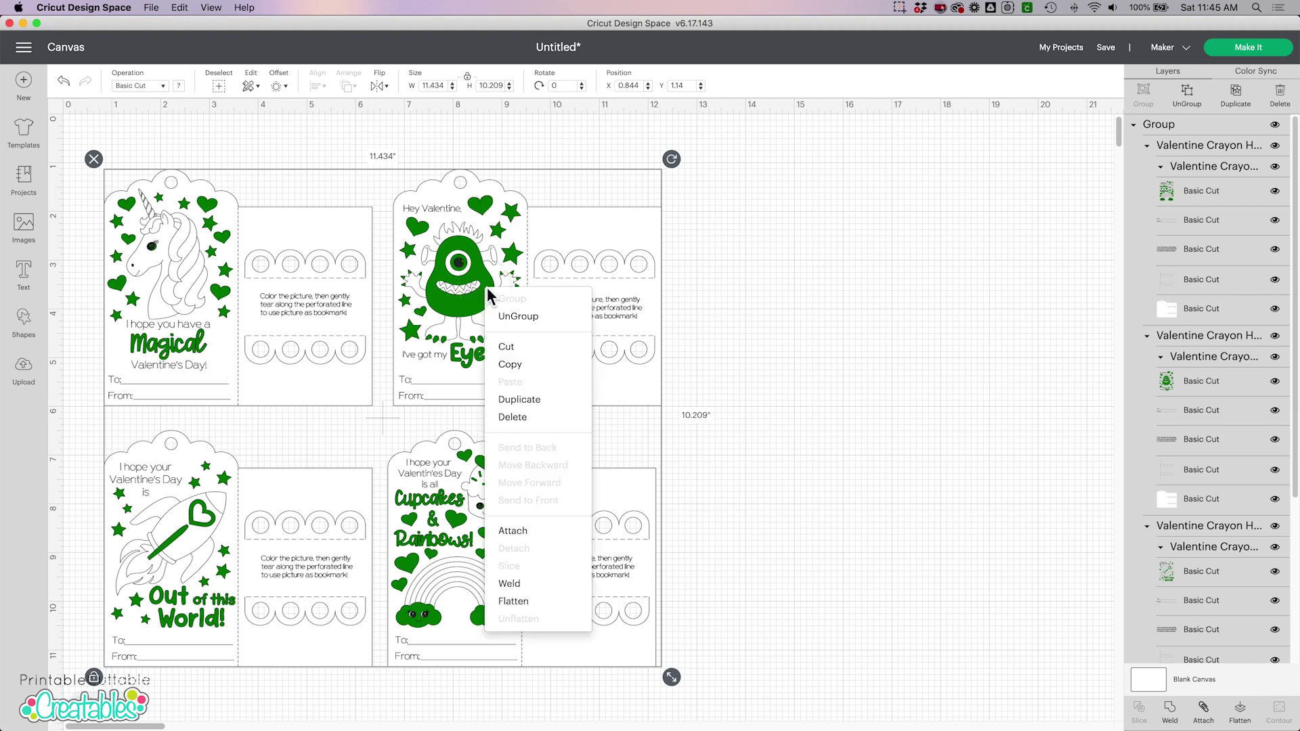
{"action": "left_click", "coordinate": [512, 316]}
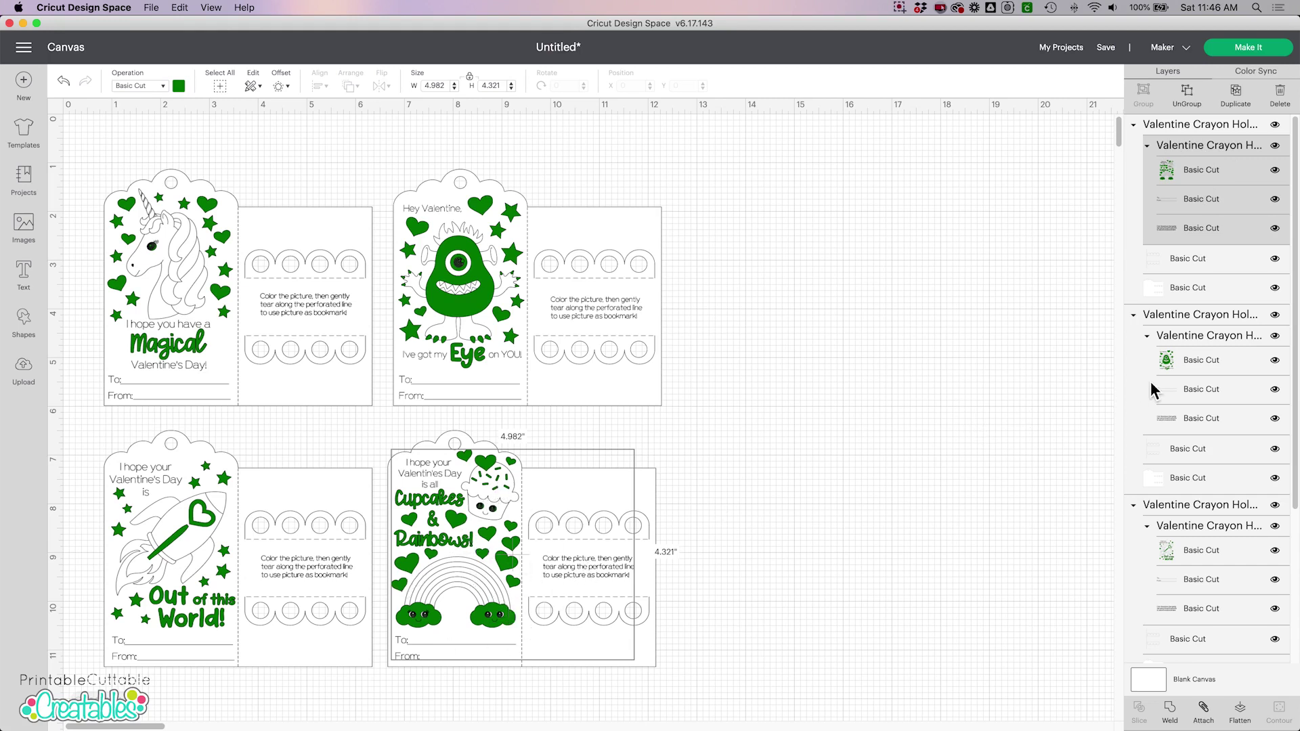
{"action": "left_click", "coordinate": [1206, 339], "text": "shift"}
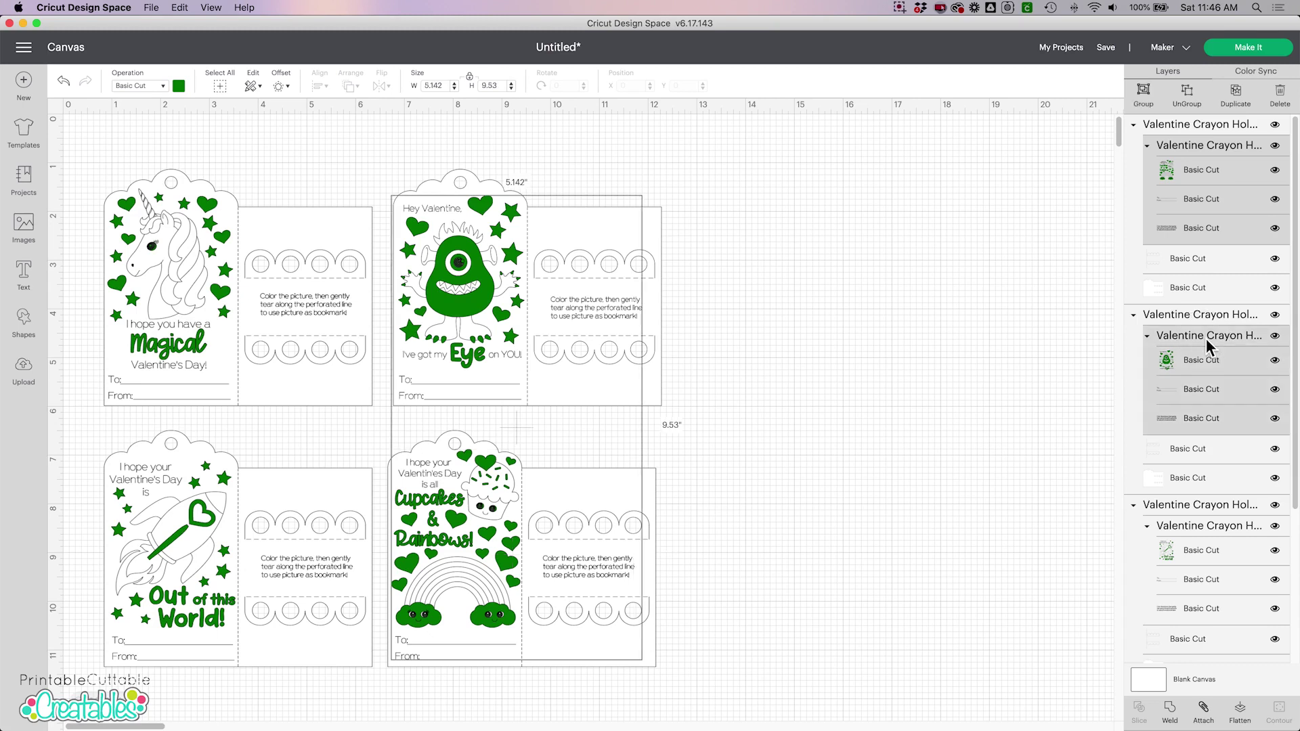
{"action": "scroll", "coordinate": [1192, 398], "scroll_direction": "down", "scroll_amount": 4}
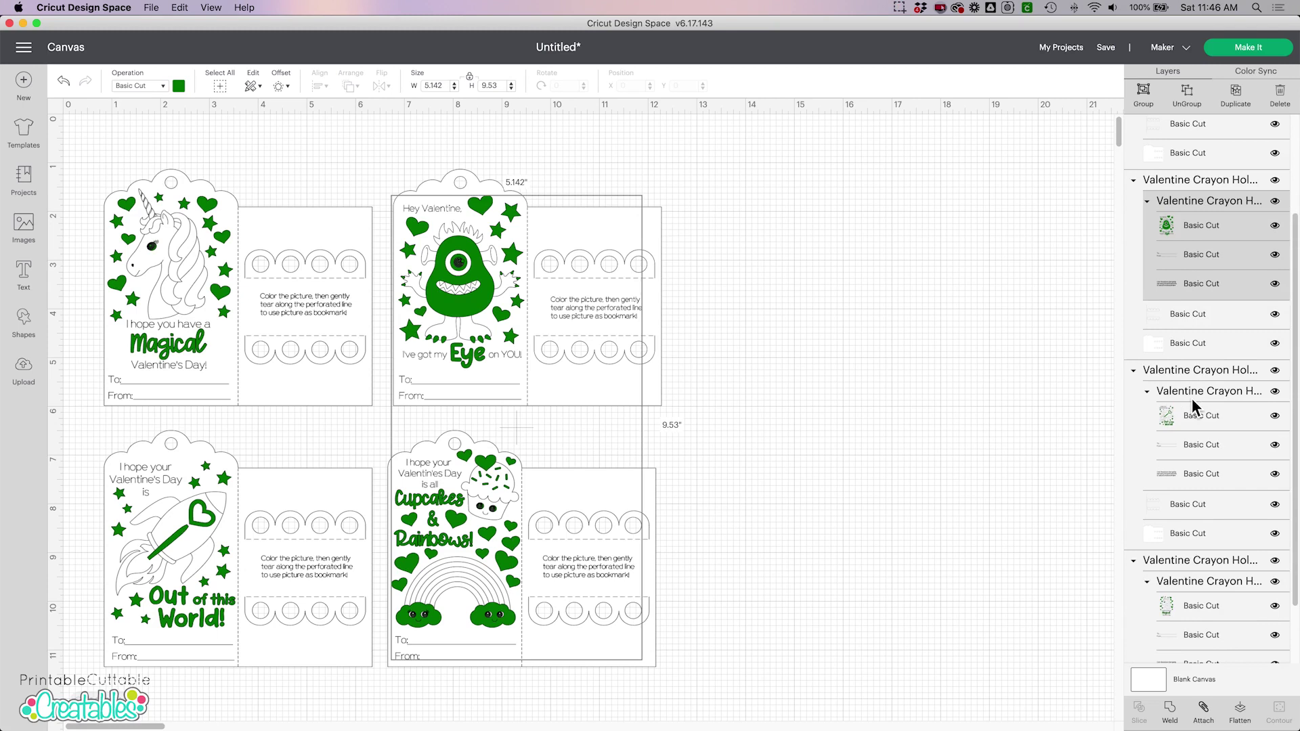
{"action": "left_click", "coordinate": [1193, 392], "text": "shift"}
{"action": "scroll", "coordinate": [1193, 399], "scroll_direction": "down", "scroll_amount": 2}
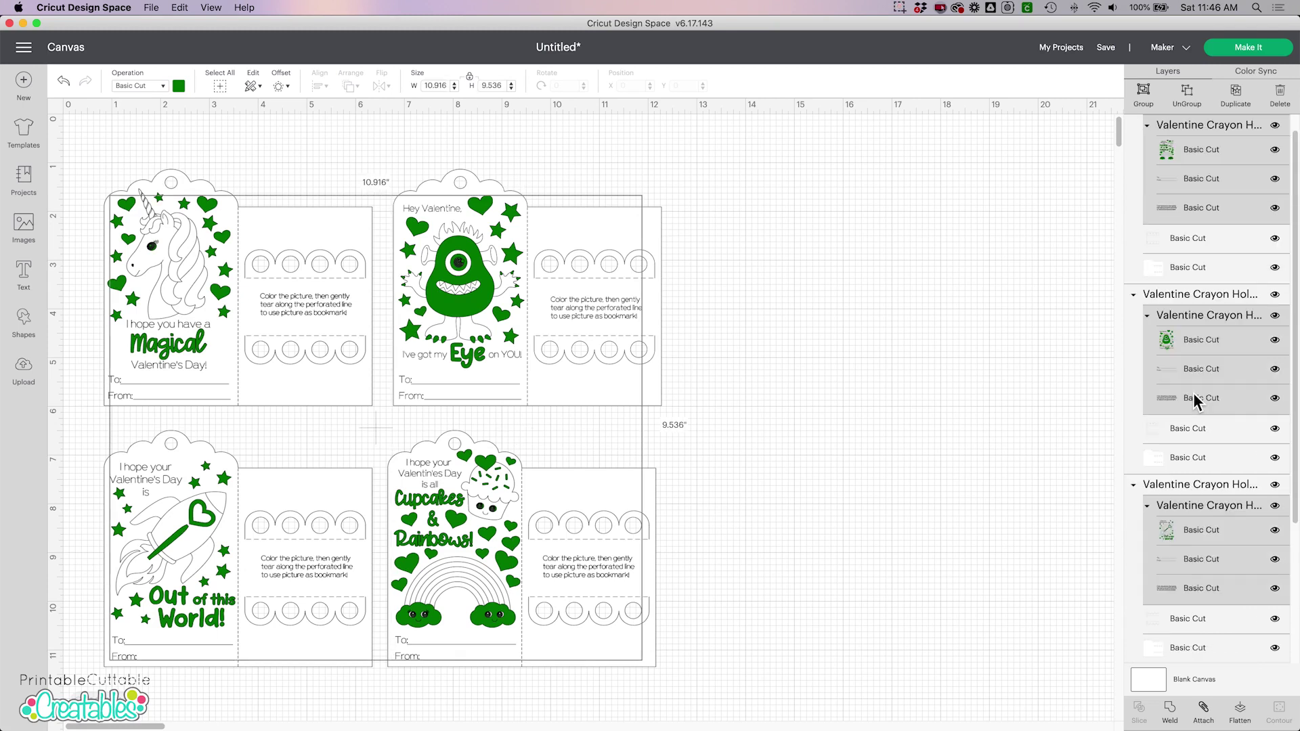
{"action": "scroll", "coordinate": [1193, 400], "scroll_direction": "down", "scroll_amount": 5}
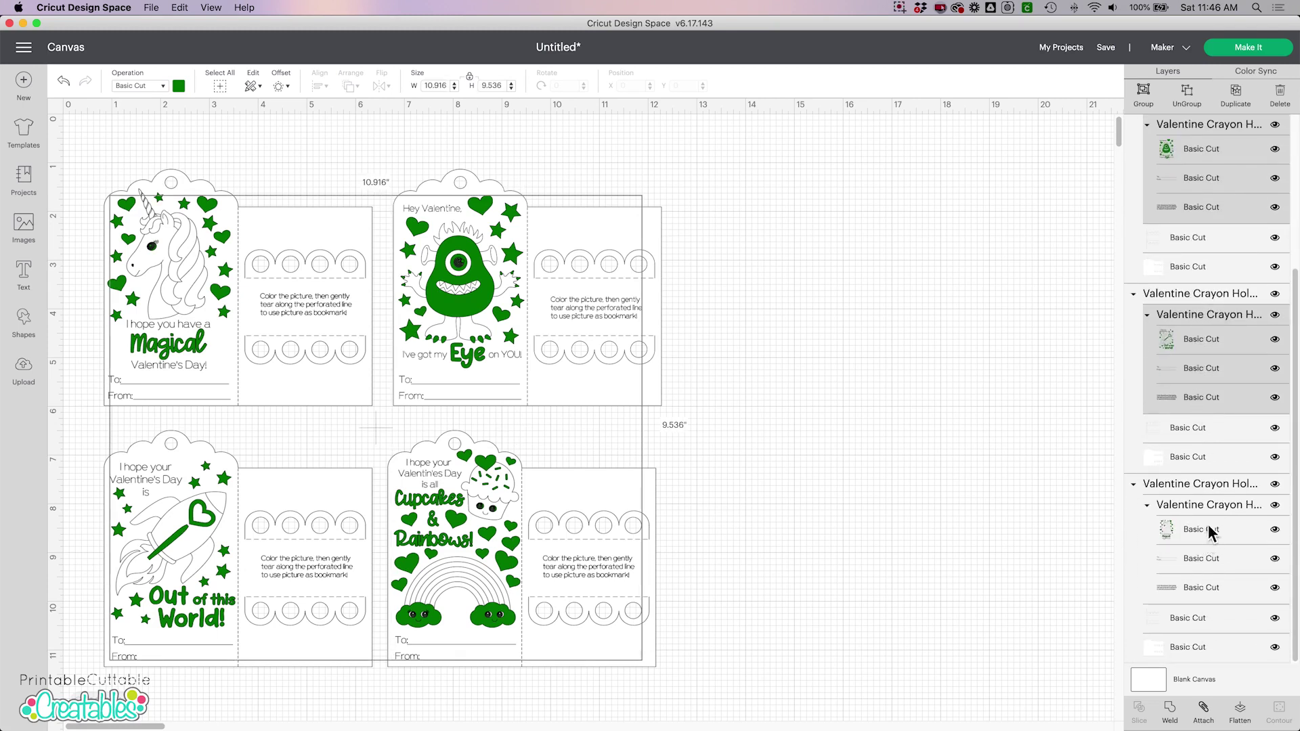
{"action": "left_click", "coordinate": [1218, 508], "text": "shift"}
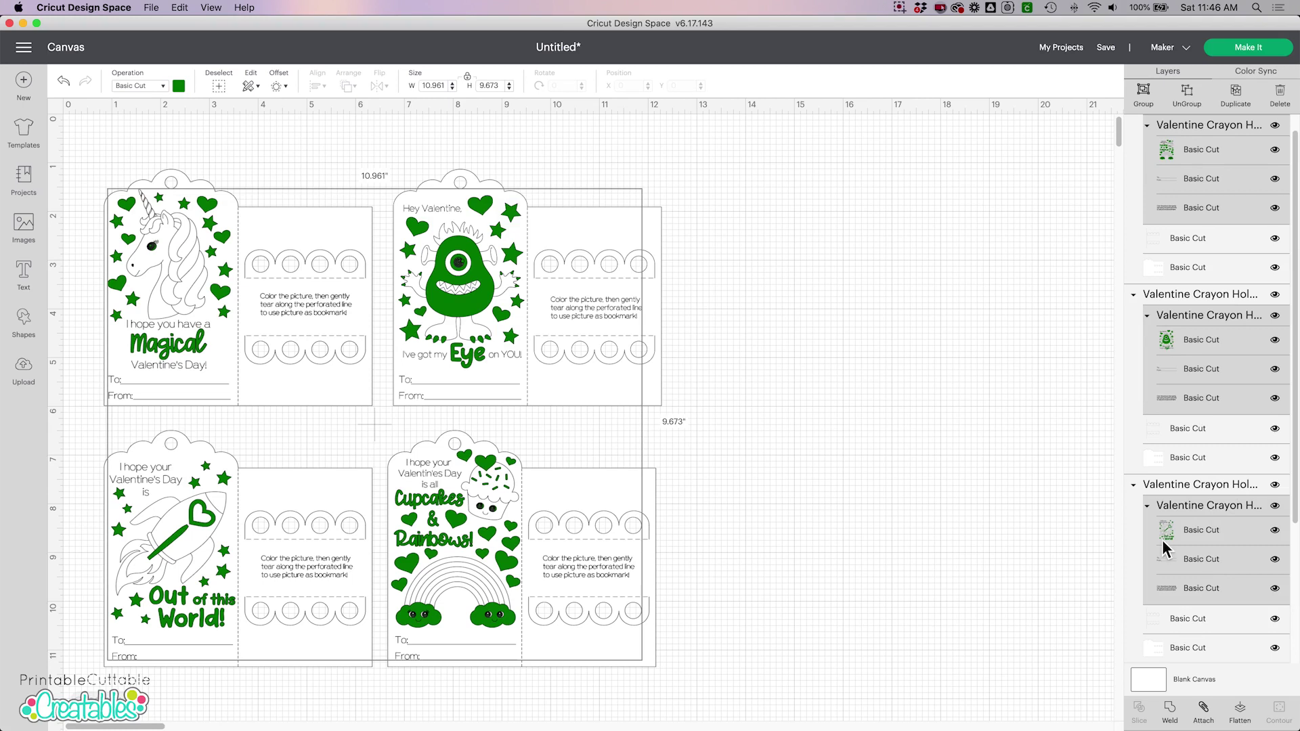
{"action": "scroll", "coordinate": [1164, 539], "scroll_direction": "up", "scroll_amount": 1}
{"action": "scroll", "coordinate": [1167, 542], "scroll_direction": "down", "scroll_amount": 2}
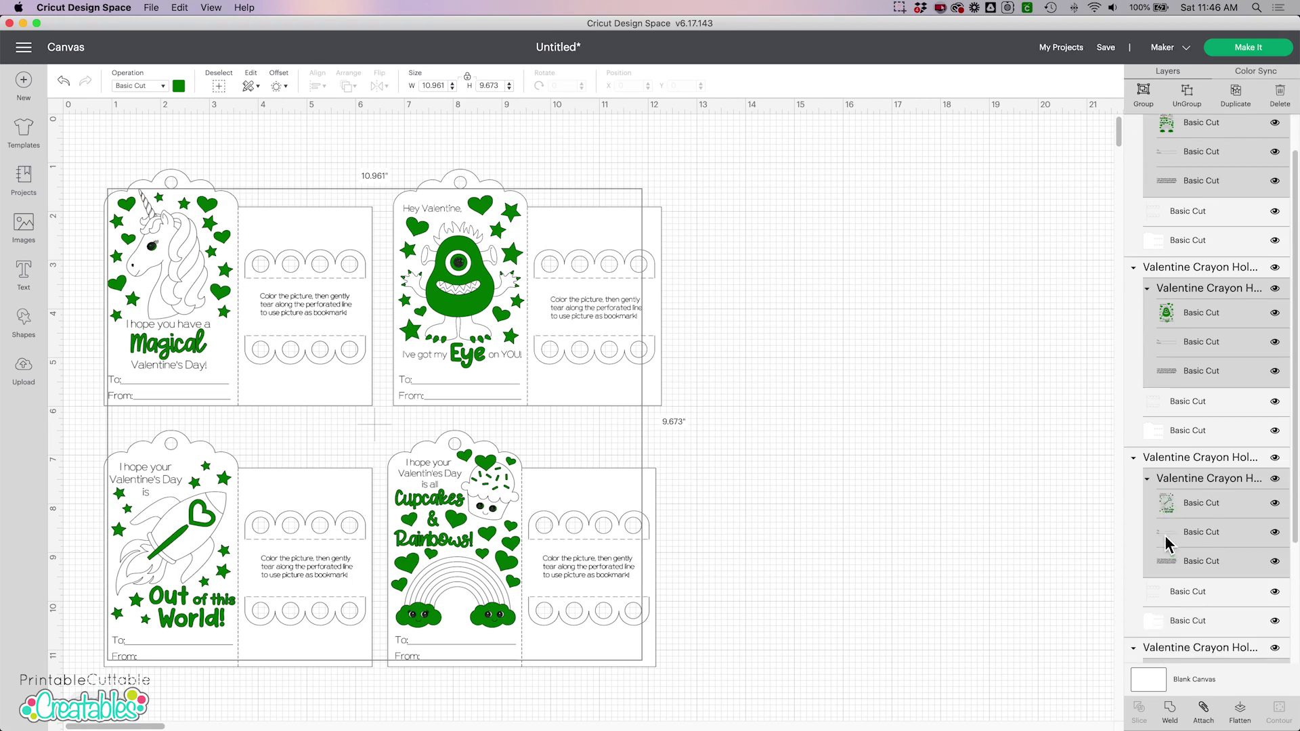
{"action": "scroll", "coordinate": [1167, 539], "scroll_direction": "up", "scroll_amount": 2}
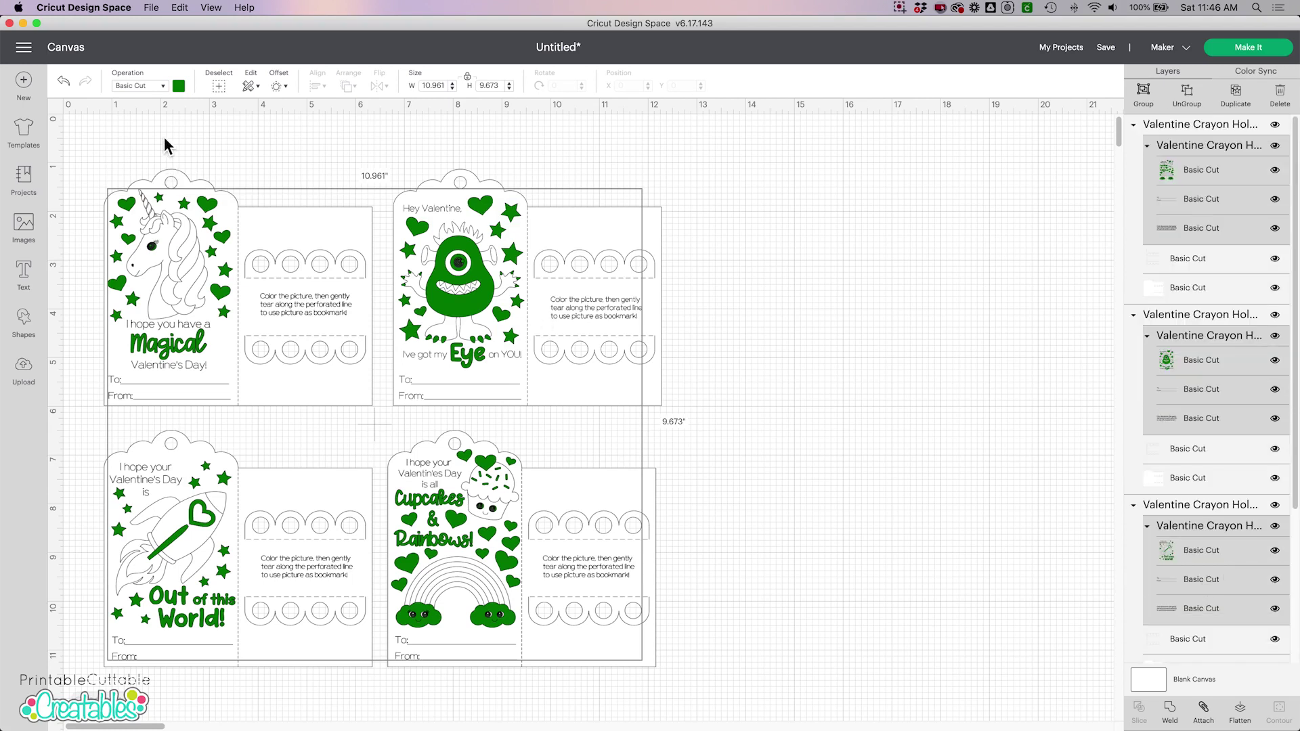
Step: Set the selected coloring artwork's operation to Draw > Pen, then select the cupcake card group
{"action": "left_click", "coordinate": [166, 91]}
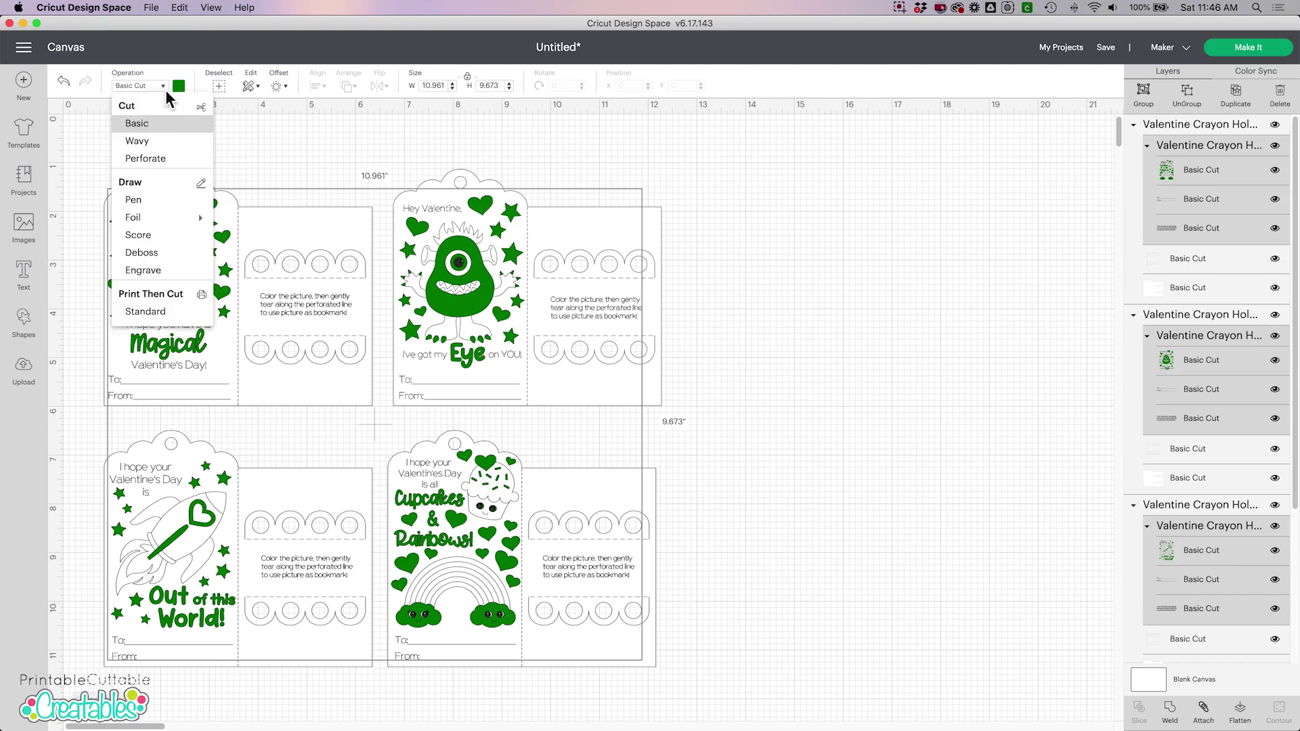
{"action": "left_click", "coordinate": [151, 205]}
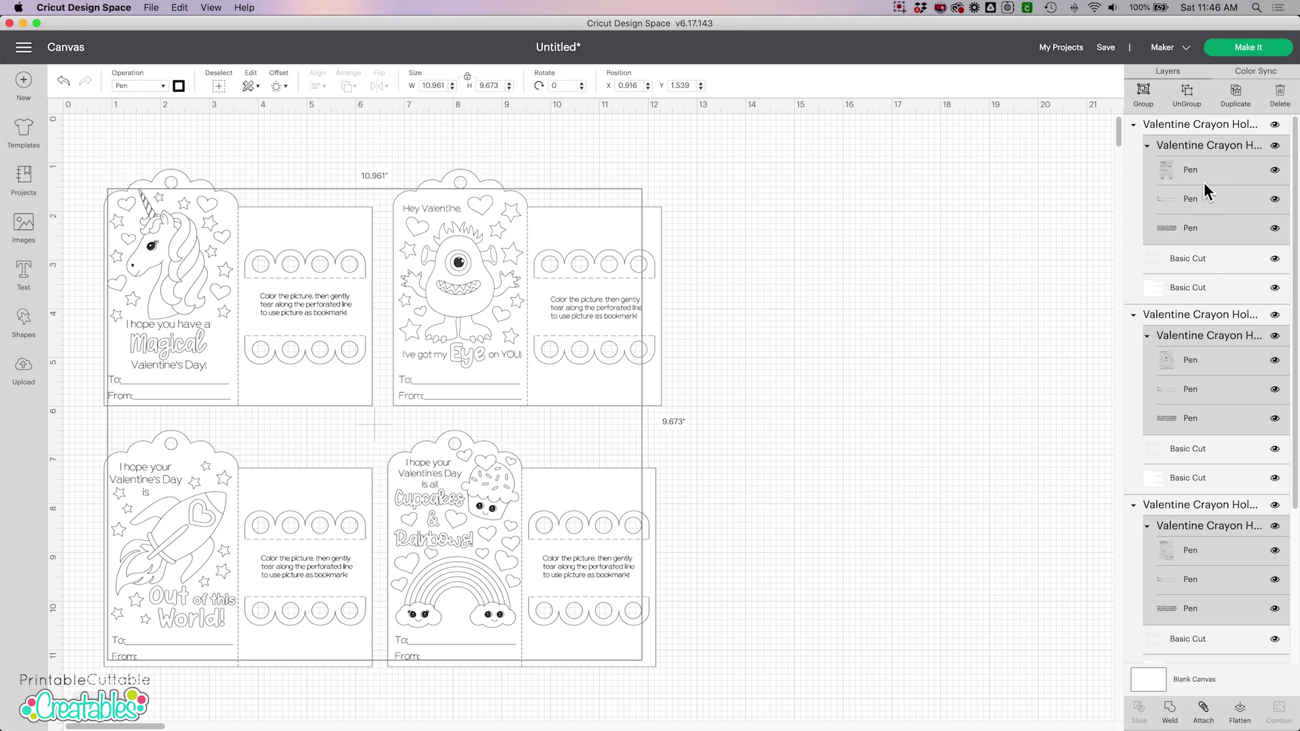
{"action": "left_click", "coordinate": [1050, 256]}
{"action": "left_click", "coordinate": [1179, 143]}
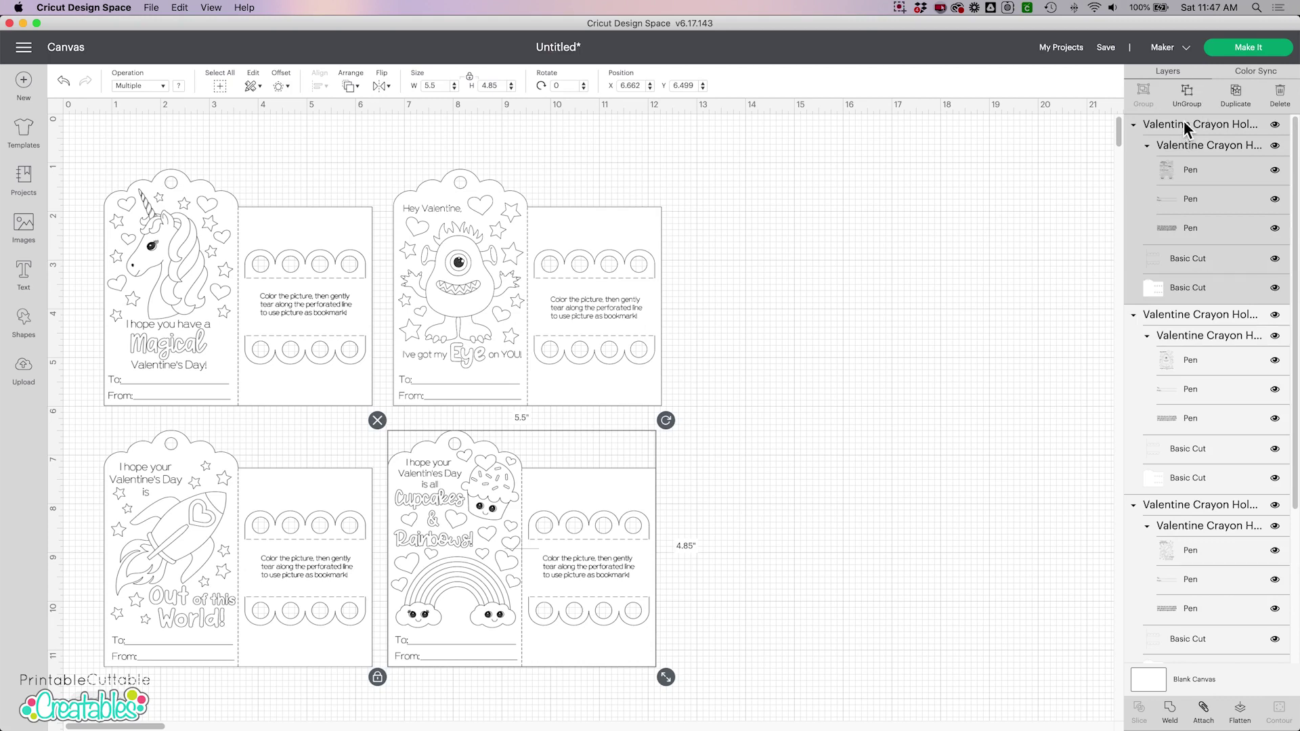
Step: Attach the cupcake, monster, rocket and unicorn cards, each as its own set
{"action": "left_click", "coordinate": [1210, 717]}
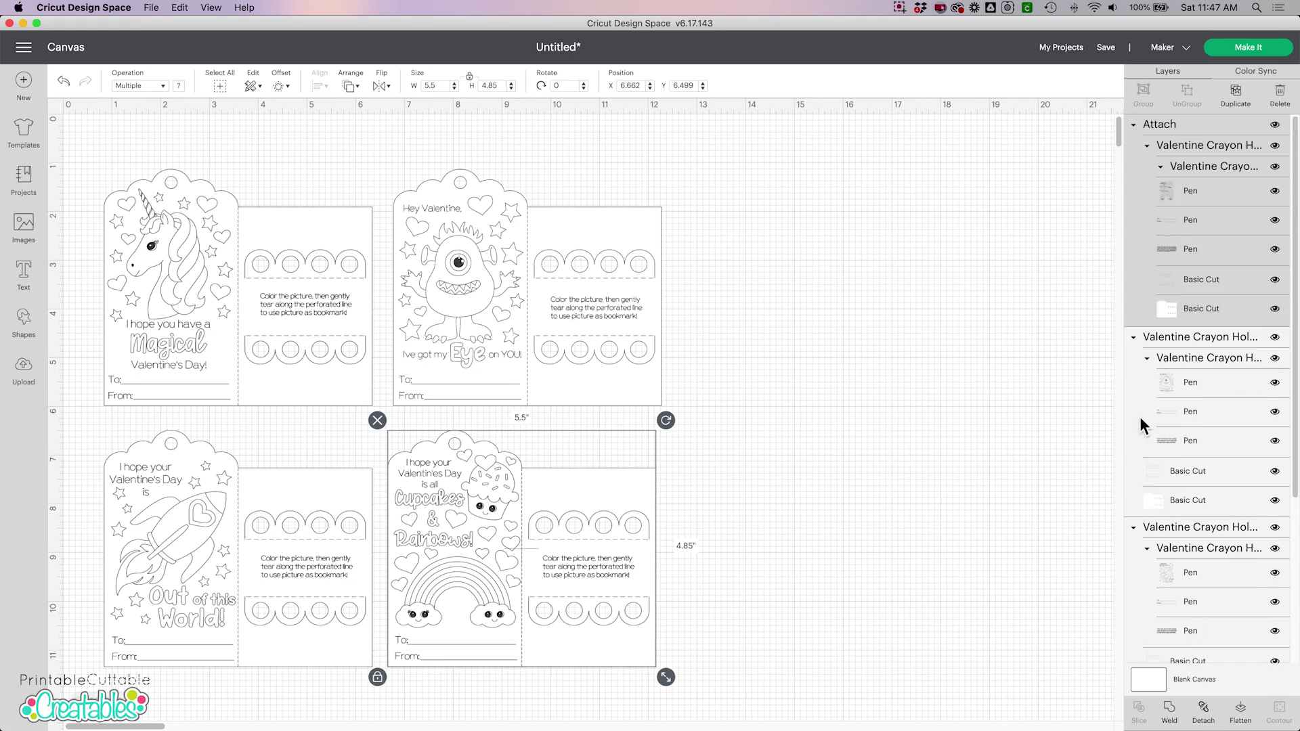
{"action": "left_click", "coordinate": [1185, 342]}
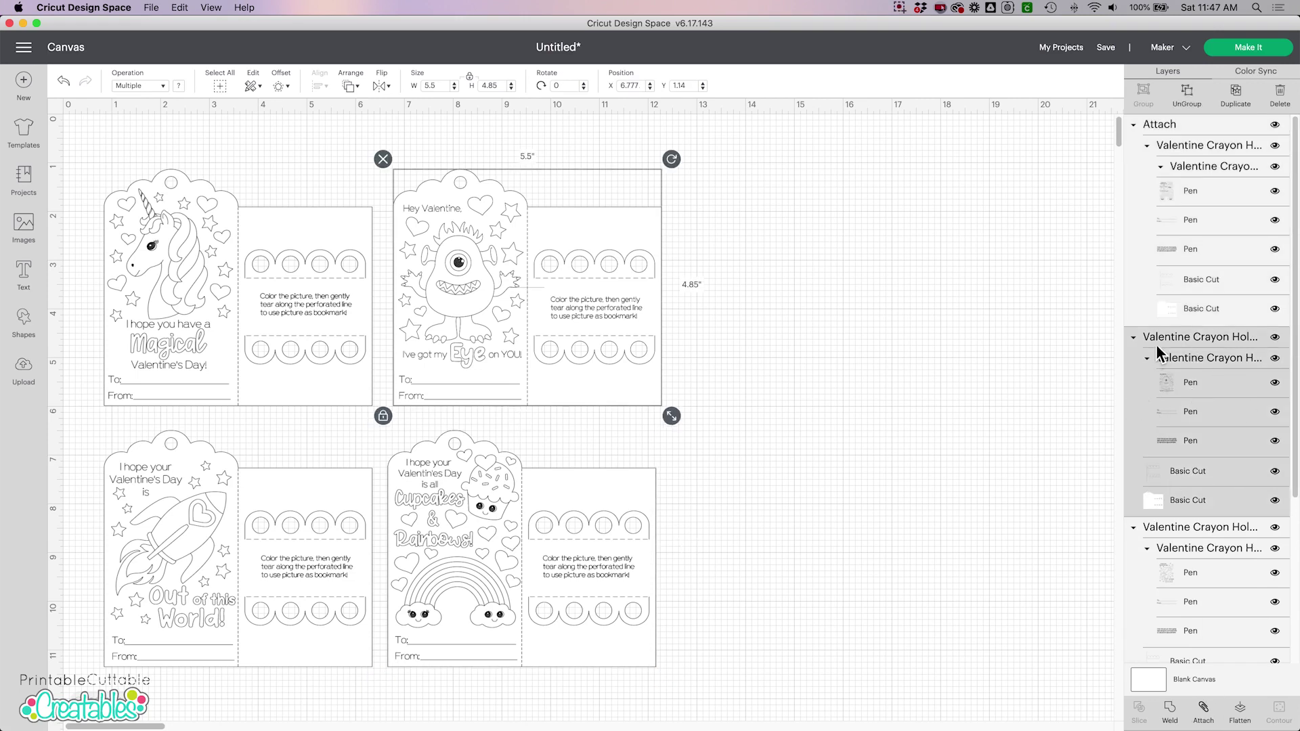
{"action": "left_click", "coordinate": [1212, 720]}
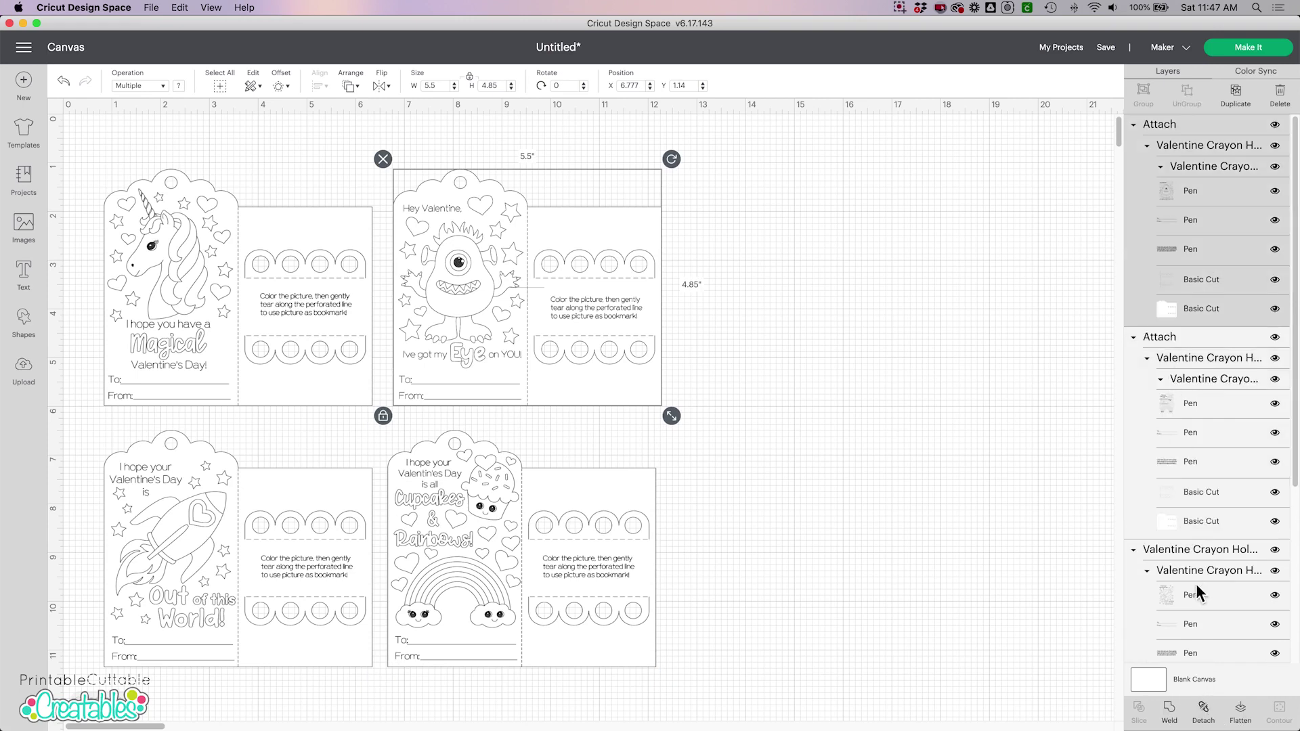
{"action": "left_click", "coordinate": [1195, 554]}
{"action": "scroll", "coordinate": [1195, 553], "scroll_direction": "down", "scroll_amount": 5}
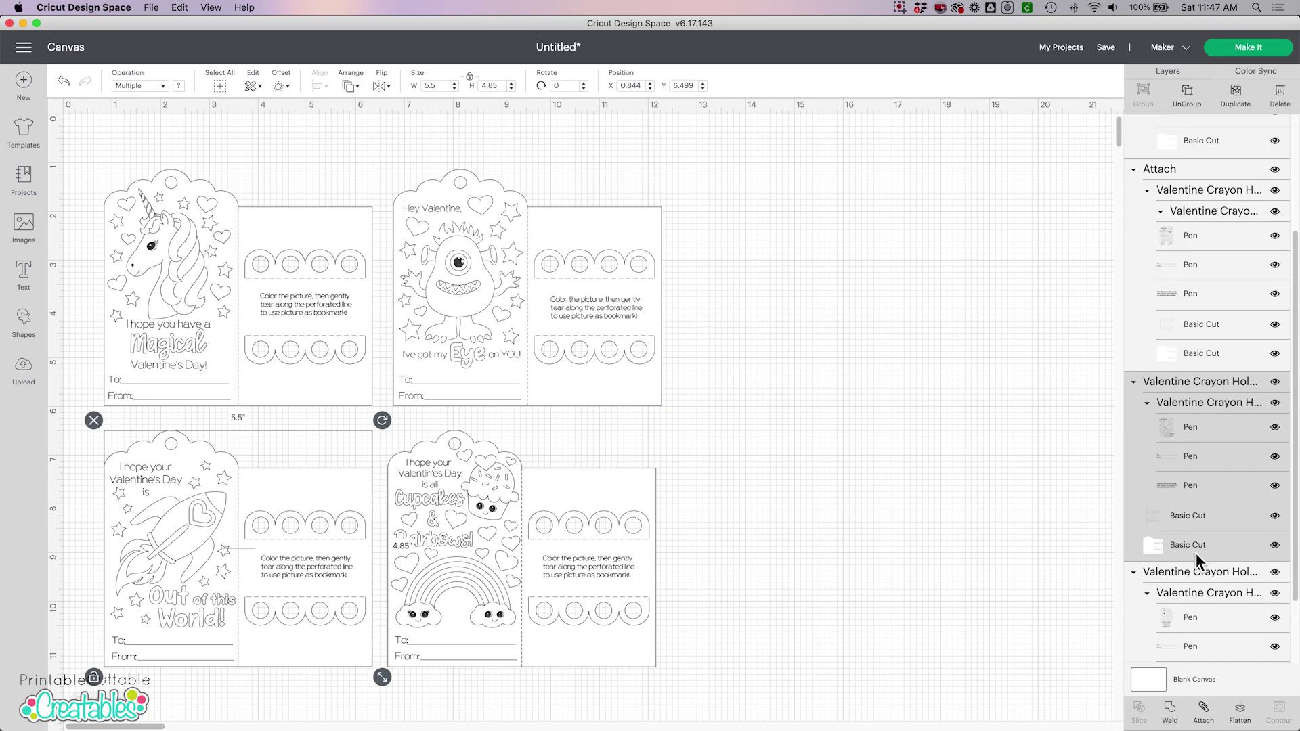
{"action": "left_click", "coordinate": [1205, 715]}
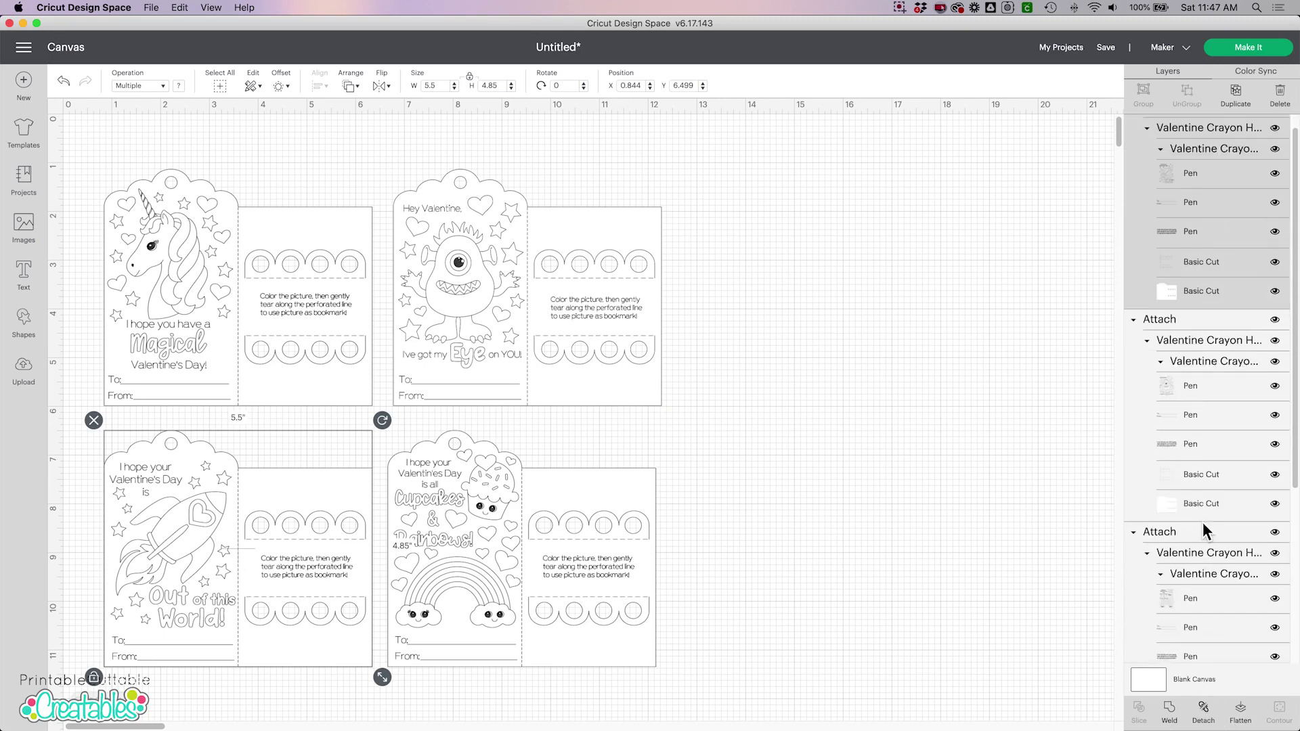
{"action": "left_click", "coordinate": [1213, 486]}
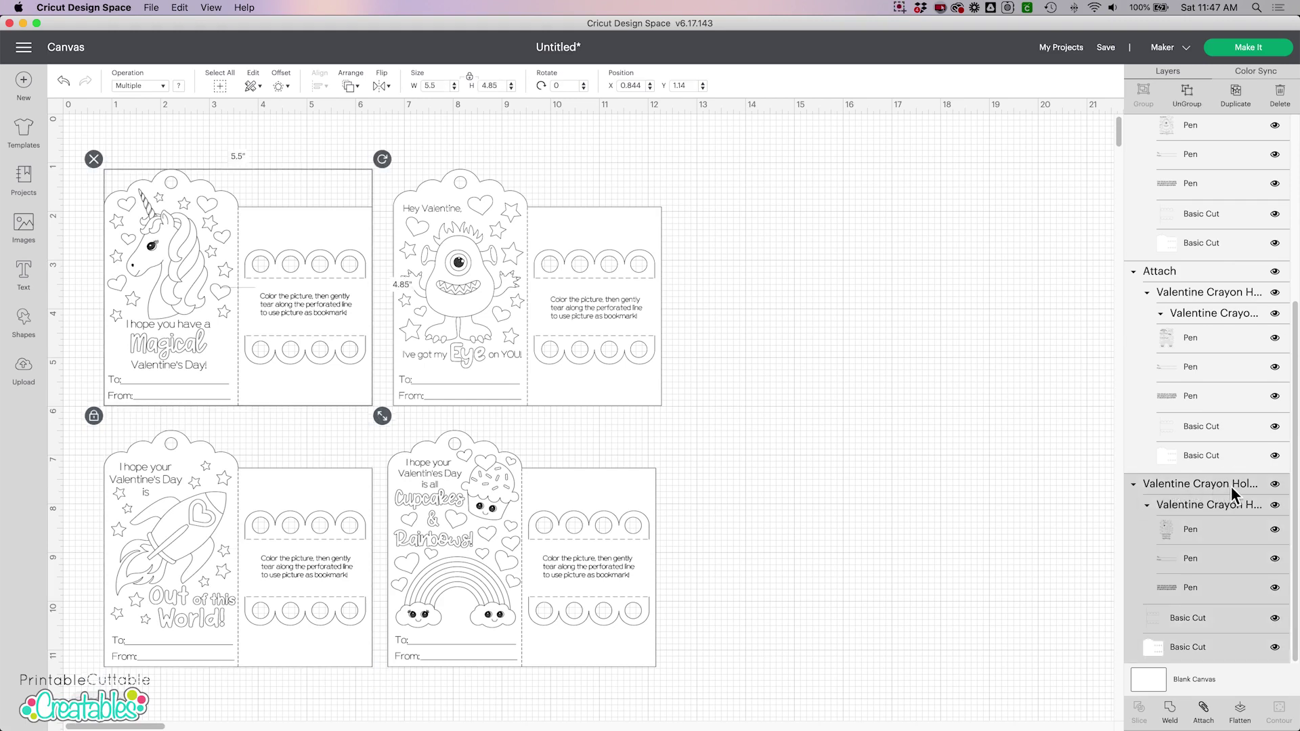
{"action": "left_click", "coordinate": [1209, 718]}
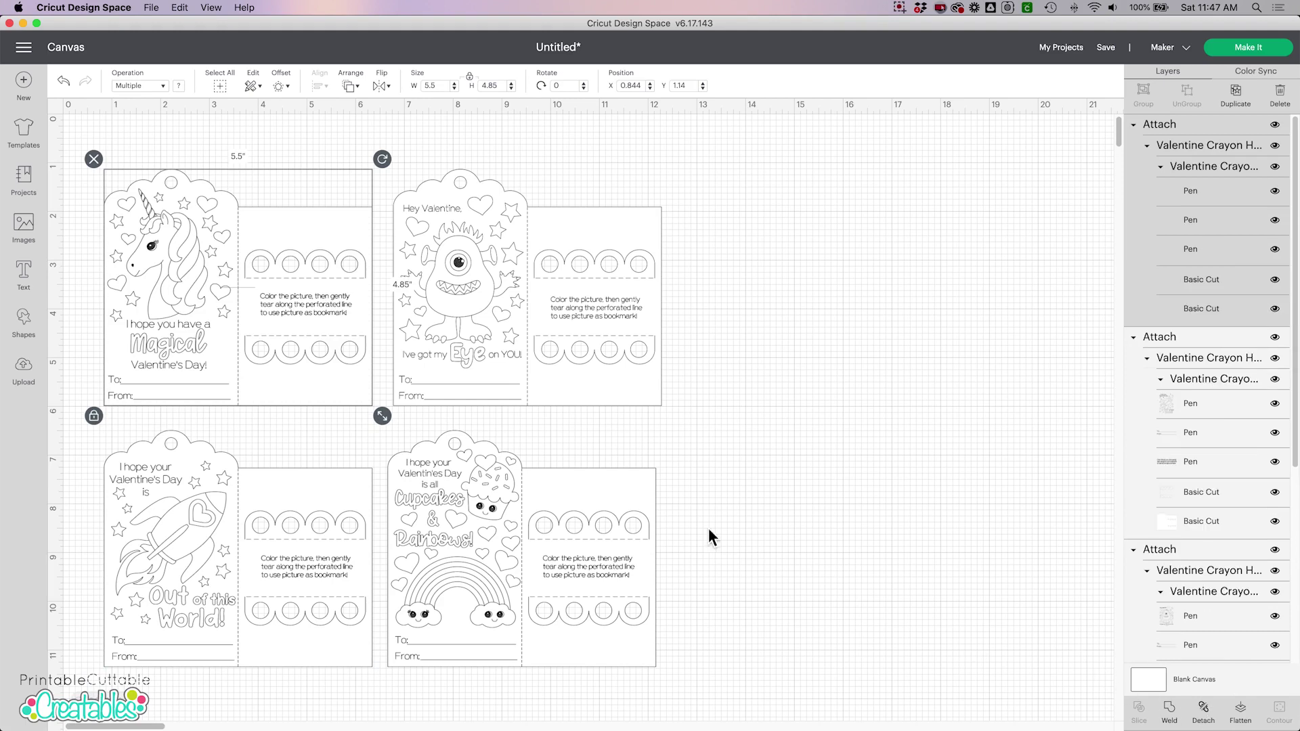
Step: Drag the monster card to check it moves as one piece, then deselect and proceed to Make It
{"action": "left_click", "coordinate": [538, 242]}
{"action": "left_click_drag", "start_coordinate": [539, 246], "coordinate": [528, 278]}
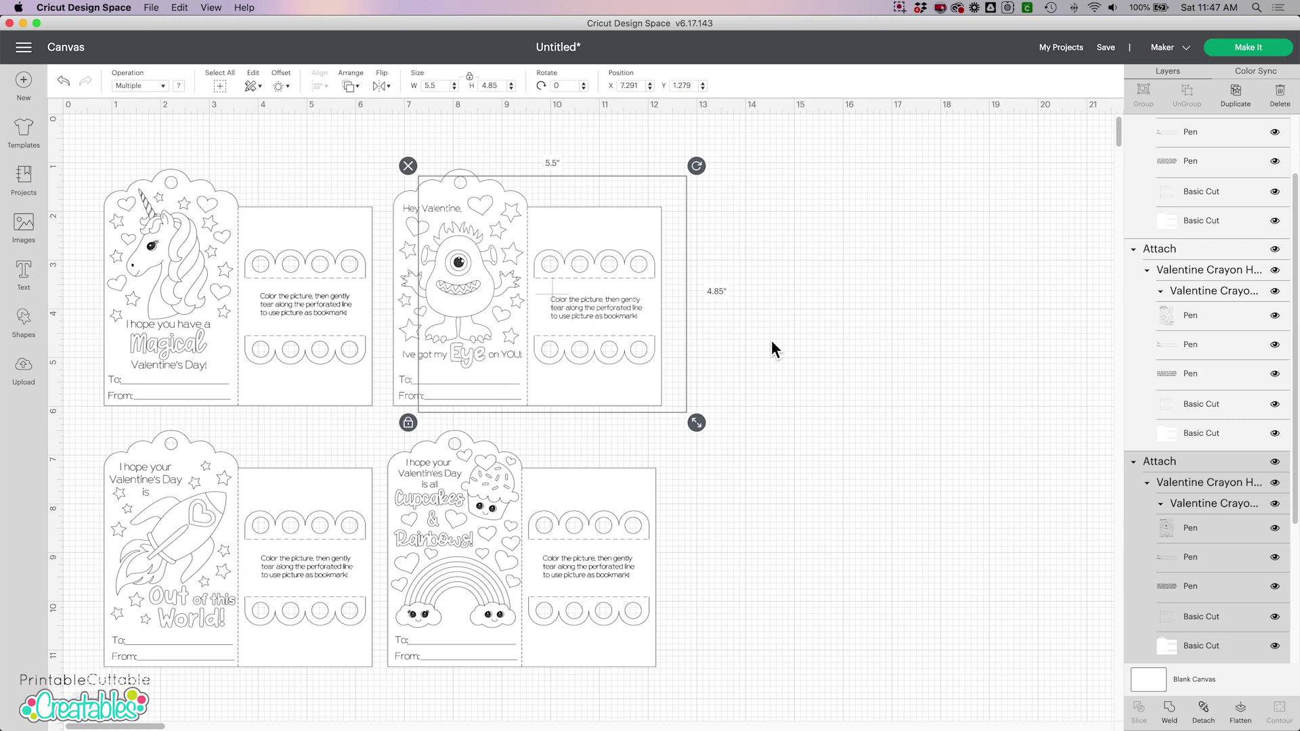
{"action": "left_click", "coordinate": [749, 341]}
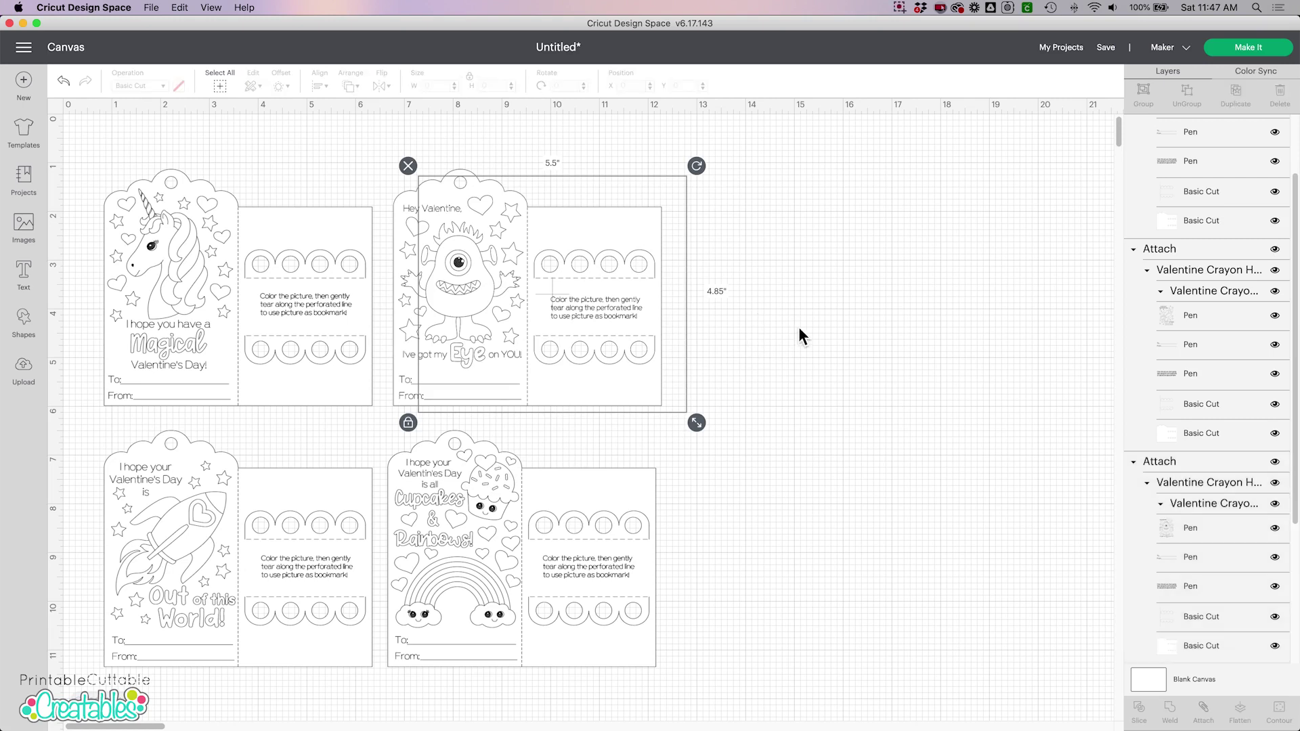
{"action": "left_click", "coordinate": [1250, 46]}
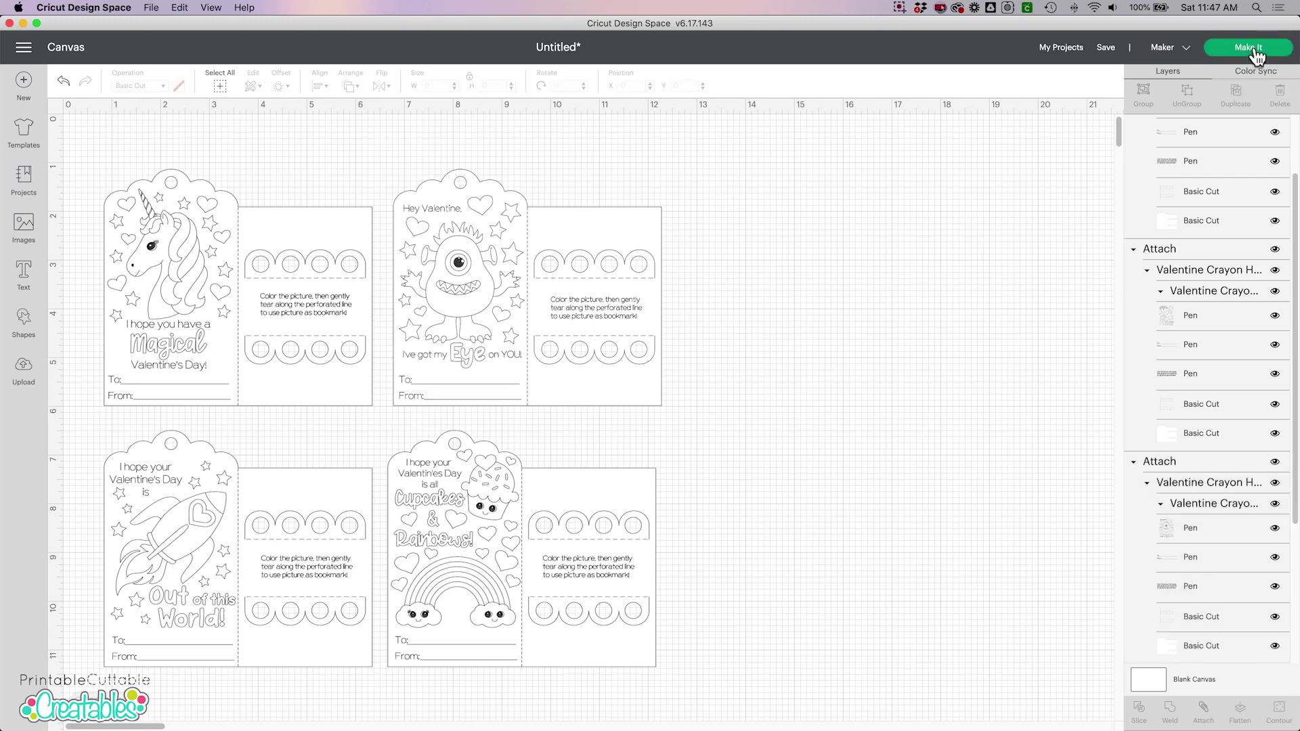